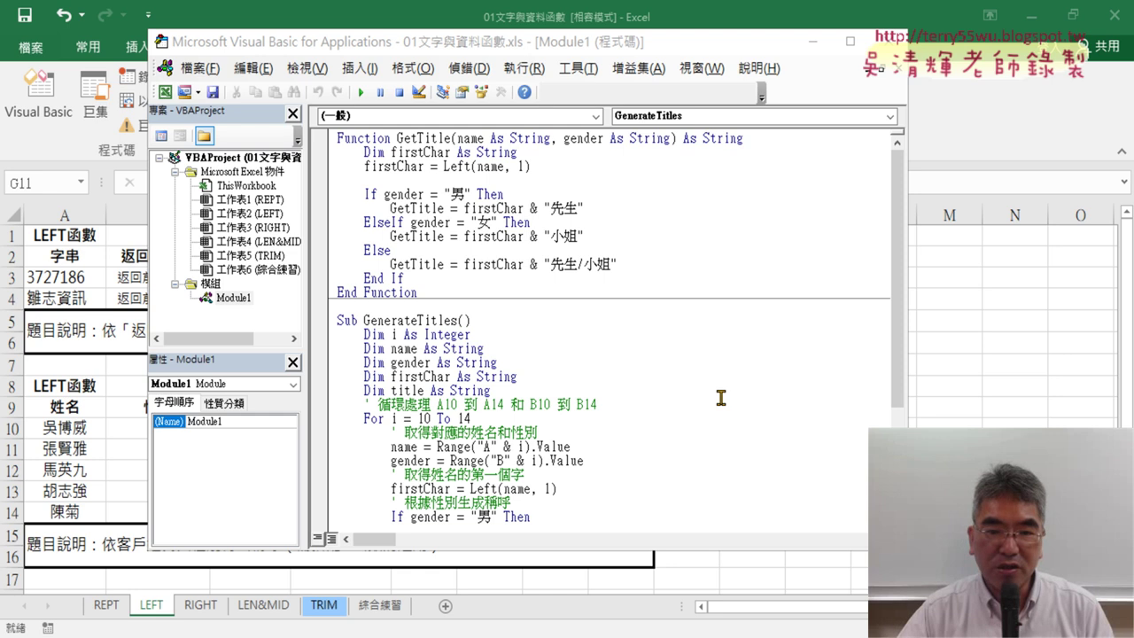
Step: Leave the VBA editor, open the 綜合練習 sheet, point out F4:H4, and select E4
{"action": "left_click", "coordinate": [980, 423]}
{"action": "left_click", "coordinate": [383, 606]}
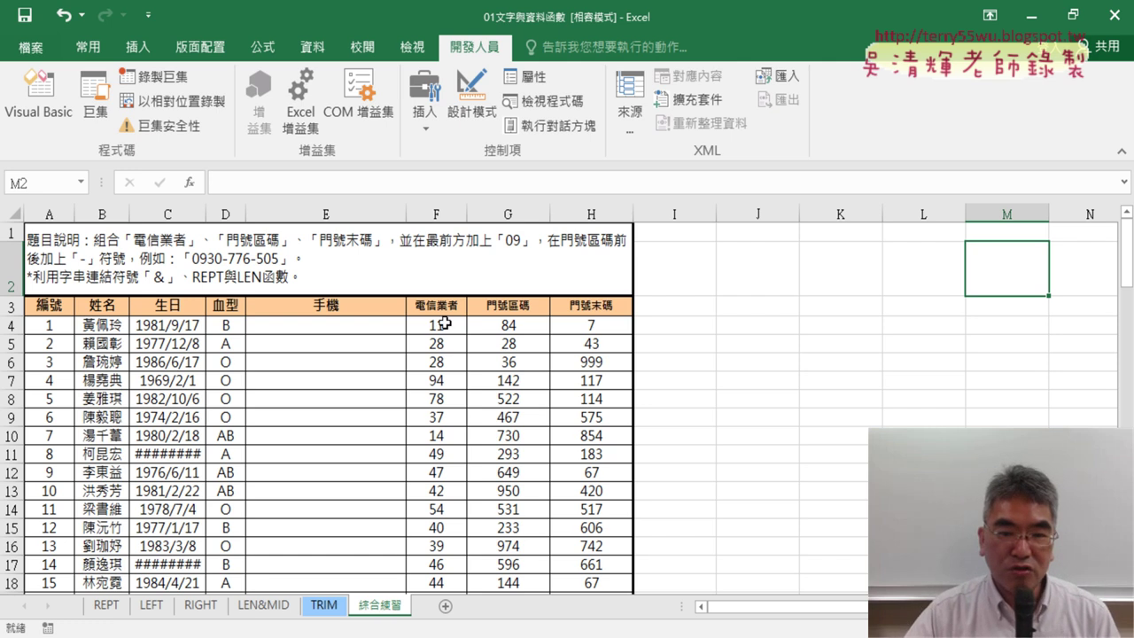
{"action": "left_click_drag", "start_coordinate": [435, 324], "coordinate": [608, 329]}
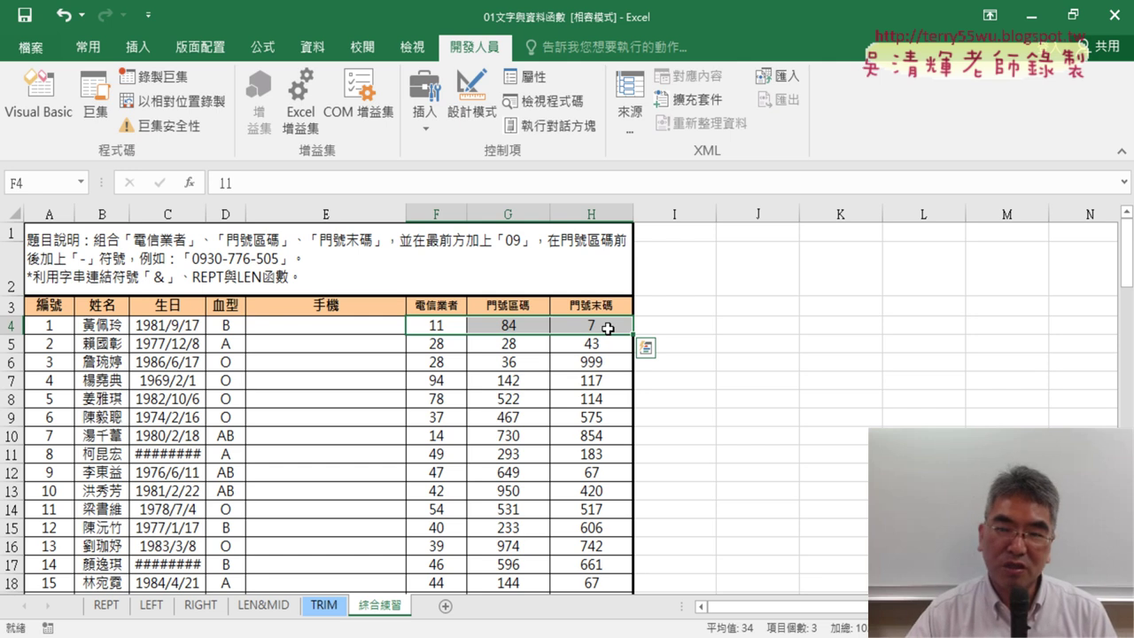
{"action": "left_click", "coordinate": [363, 326]}
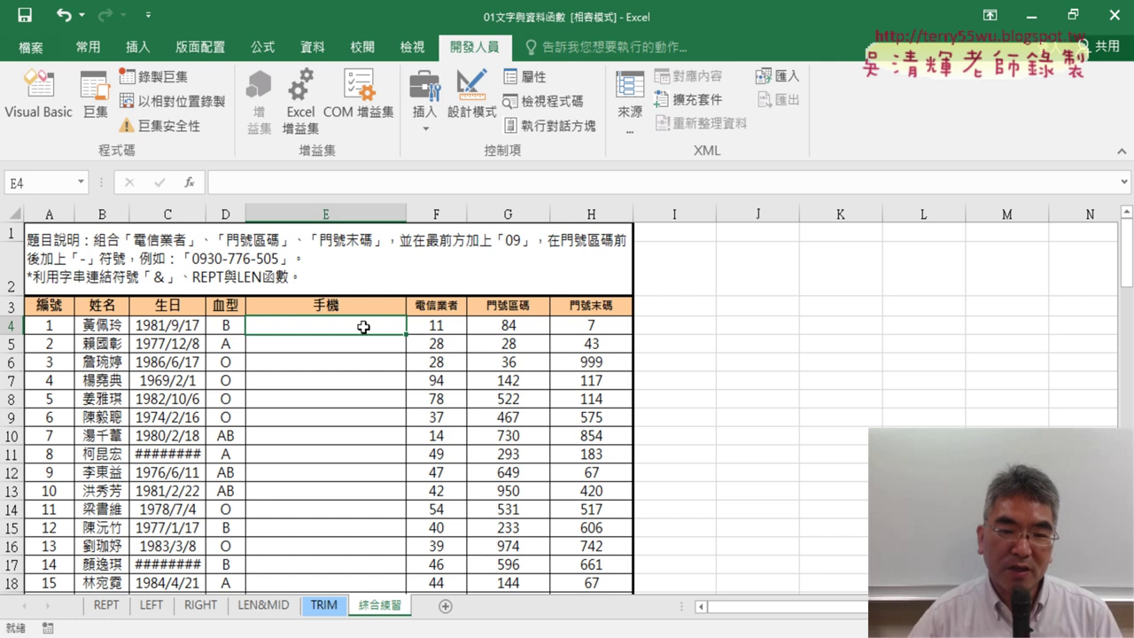
Step: Begin E4's formula in the formula bar as ="09"&F4&"-"
{"action": "left_click", "coordinate": [296, 184]}
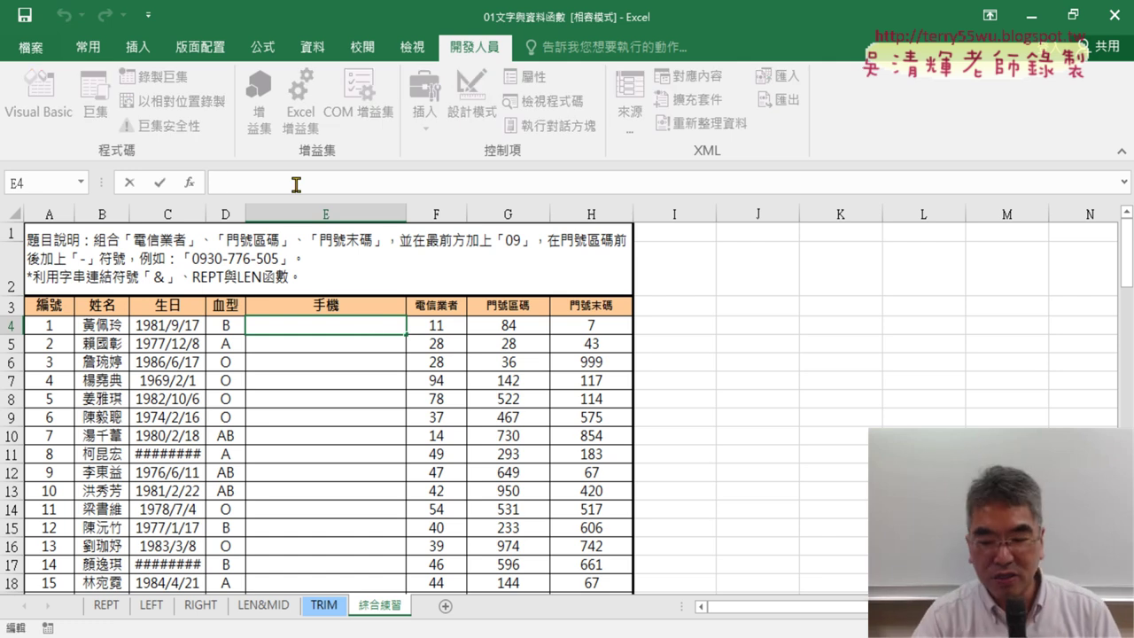
{"action": "type", "text": "ㄦ"}
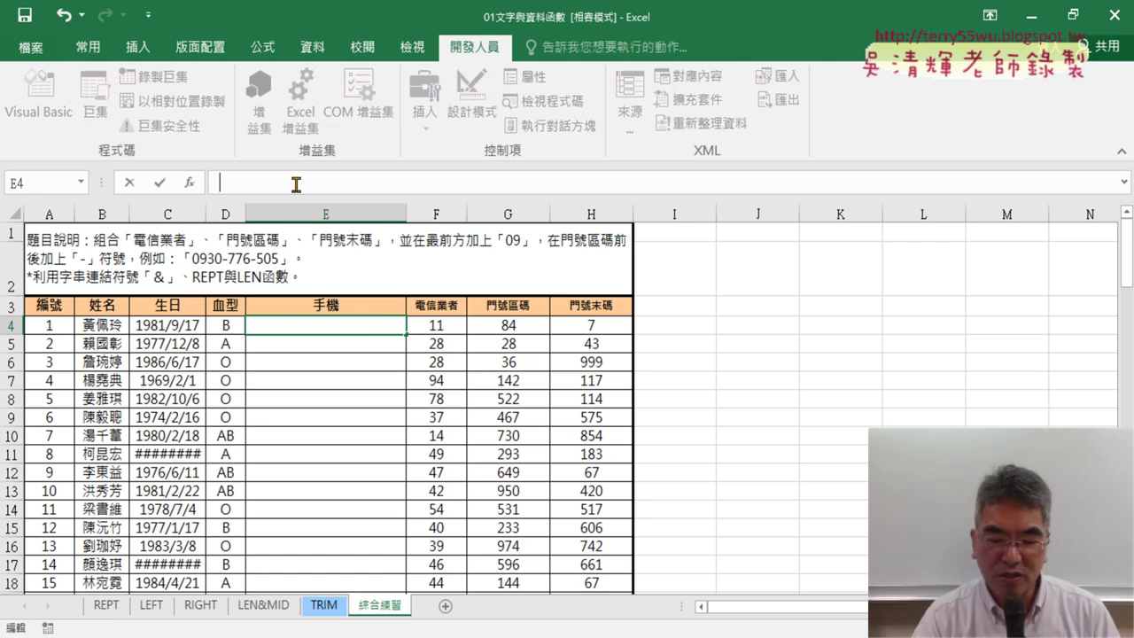
{"action": "type", "text": "="}
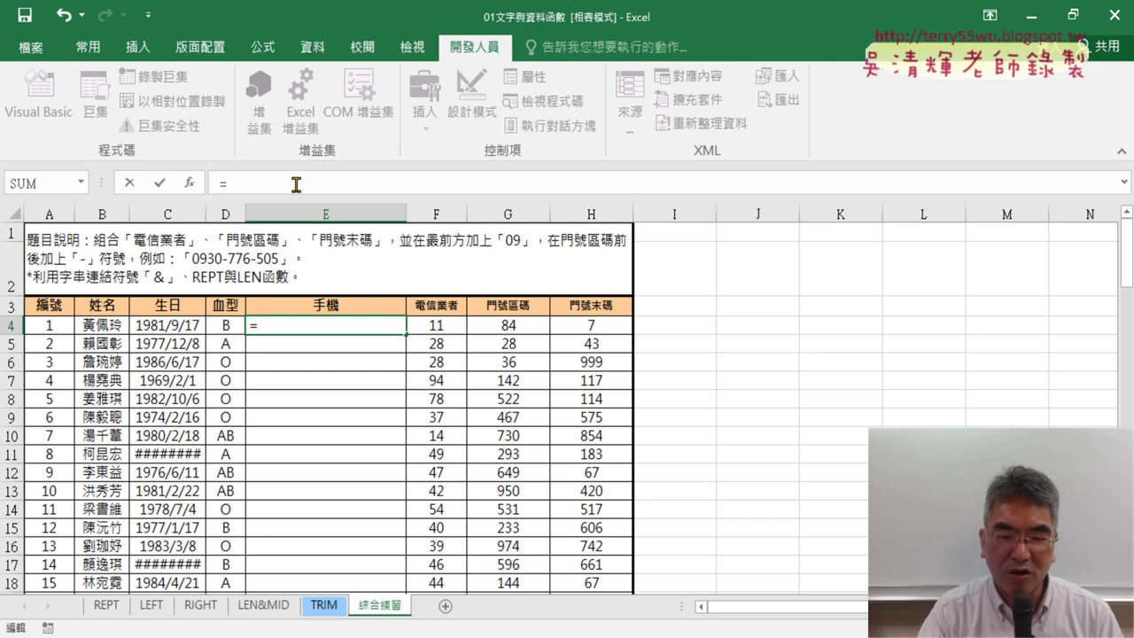
{"action": "type", "text": "\"09"}
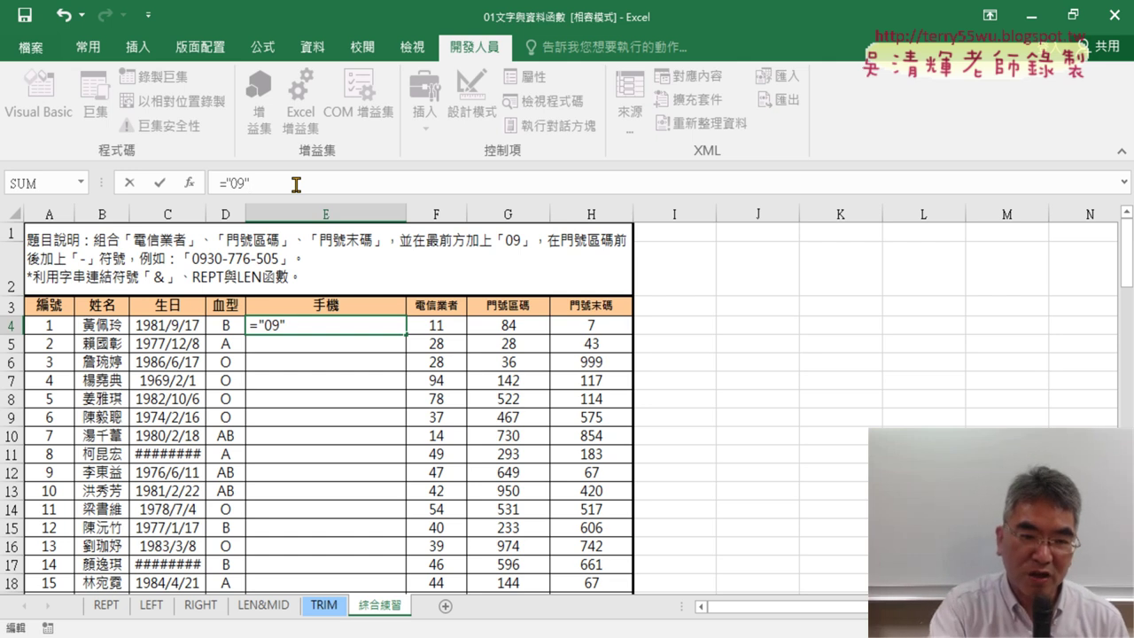
{"action": "type", "text": "&"}
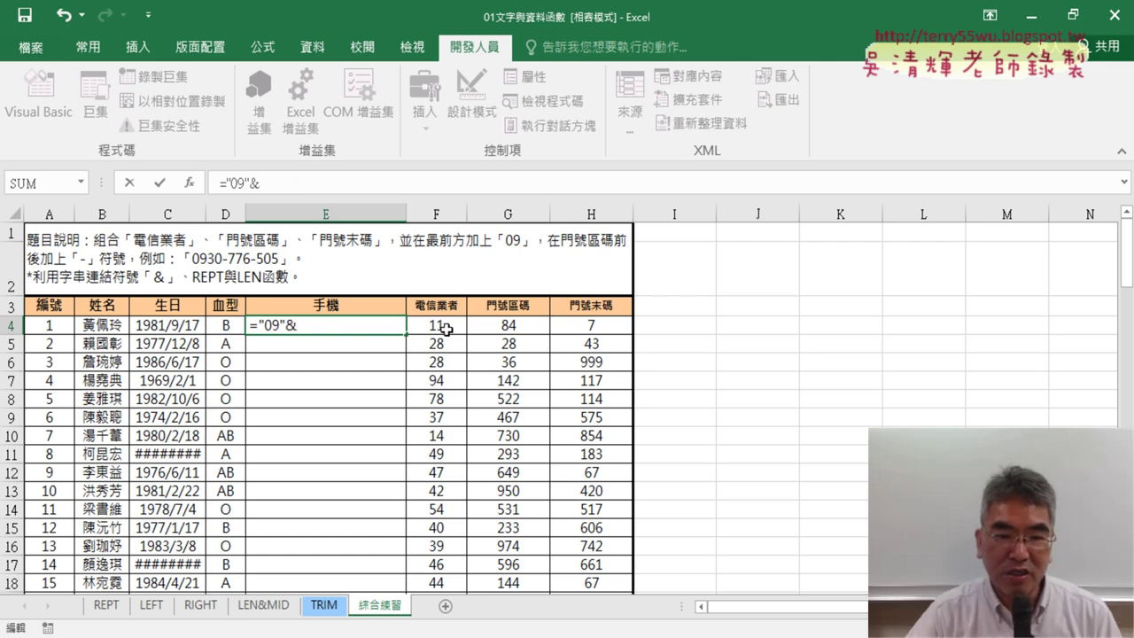
{"action": "left_click", "coordinate": [445, 329]}
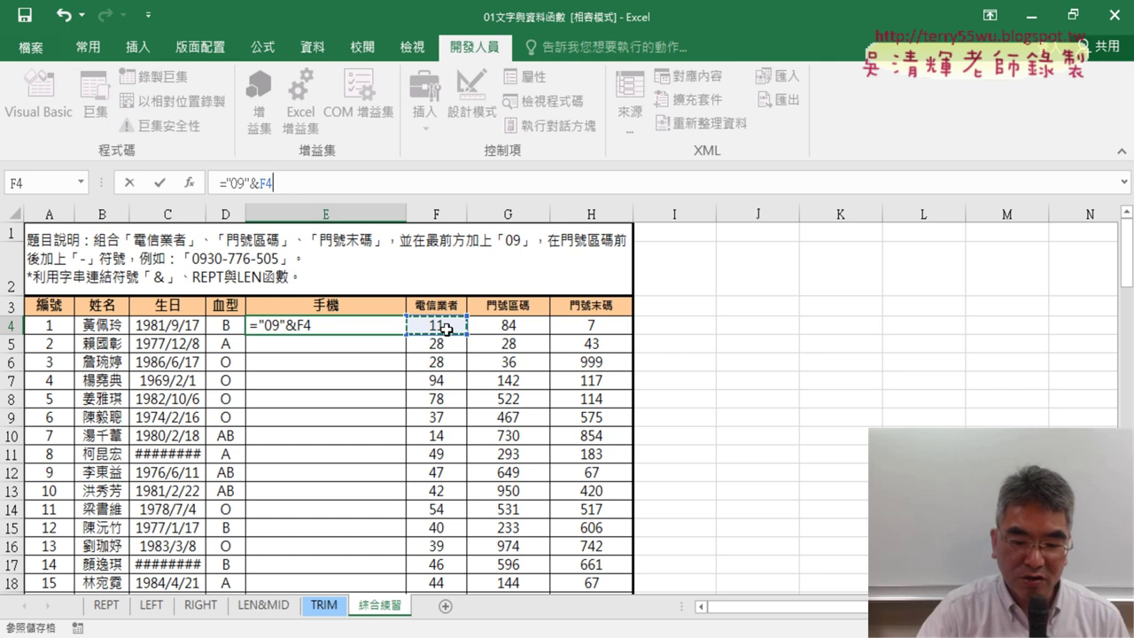
{"action": "type", "text": "&\"-"}
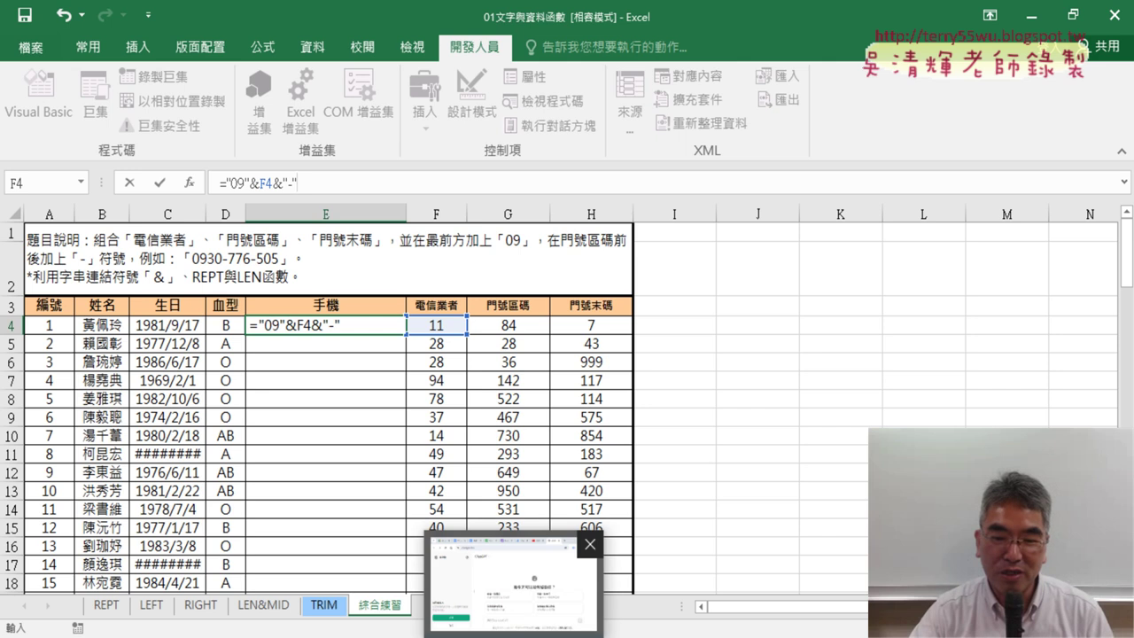
Step: Log in to ChatGPT in Chrome using Continue with Google
{"action": "left_click", "coordinate": [513, 611]}
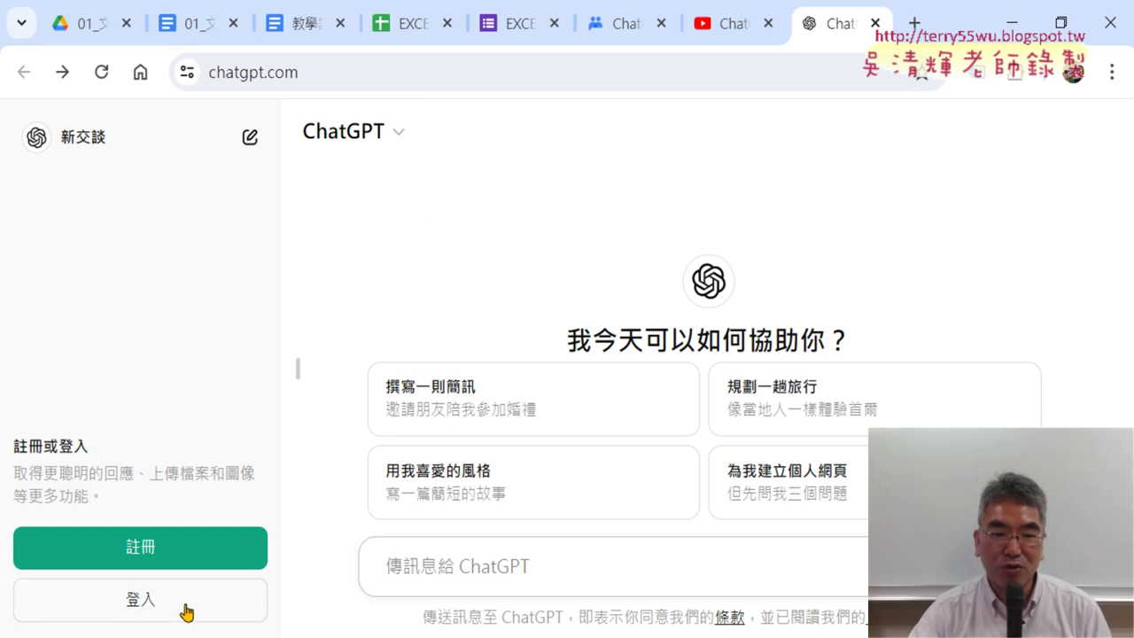
{"action": "left_click", "coordinate": [441, 443]}
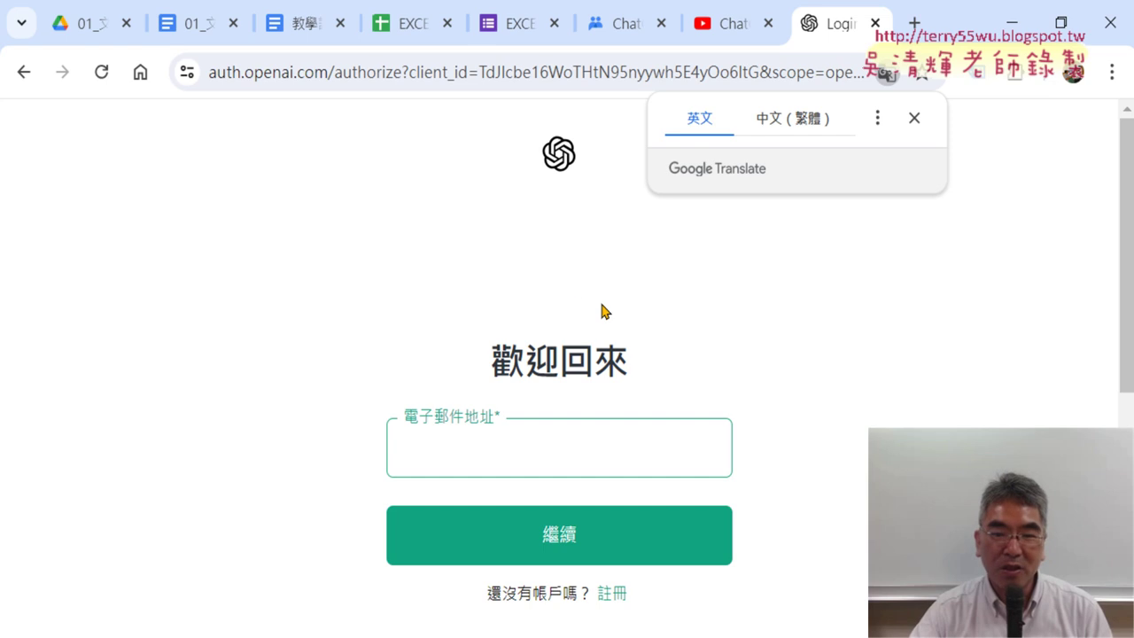
{"action": "scroll", "coordinate": [926, 330], "scroll_direction": "down", "scroll_amount": 3}
{"action": "scroll", "coordinate": [932, 330], "scroll_direction": "down", "scroll_amount": 1}
{"action": "left_click", "coordinate": [560, 359]}
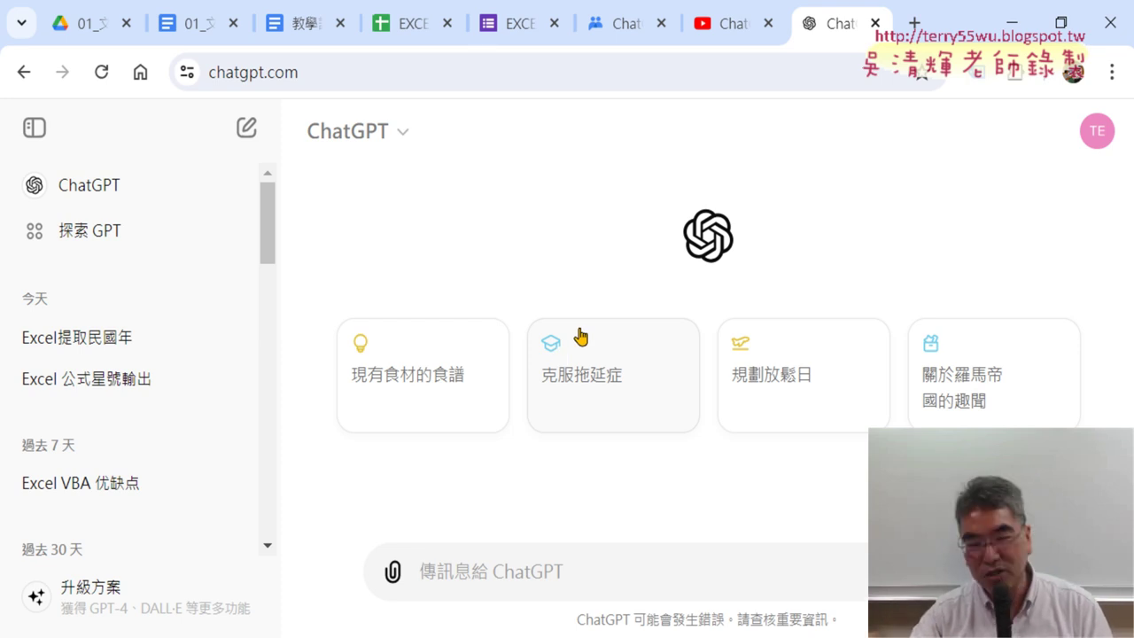
Step: Scroll the 01_文字與資料函數程式碼 doc to the 綜合練習 question, briefly checking the Drive folder
{"action": "left_click", "coordinate": [192, 24]}
{"action": "scroll", "coordinate": [585, 255], "scroll_direction": "up", "scroll_amount": 2}
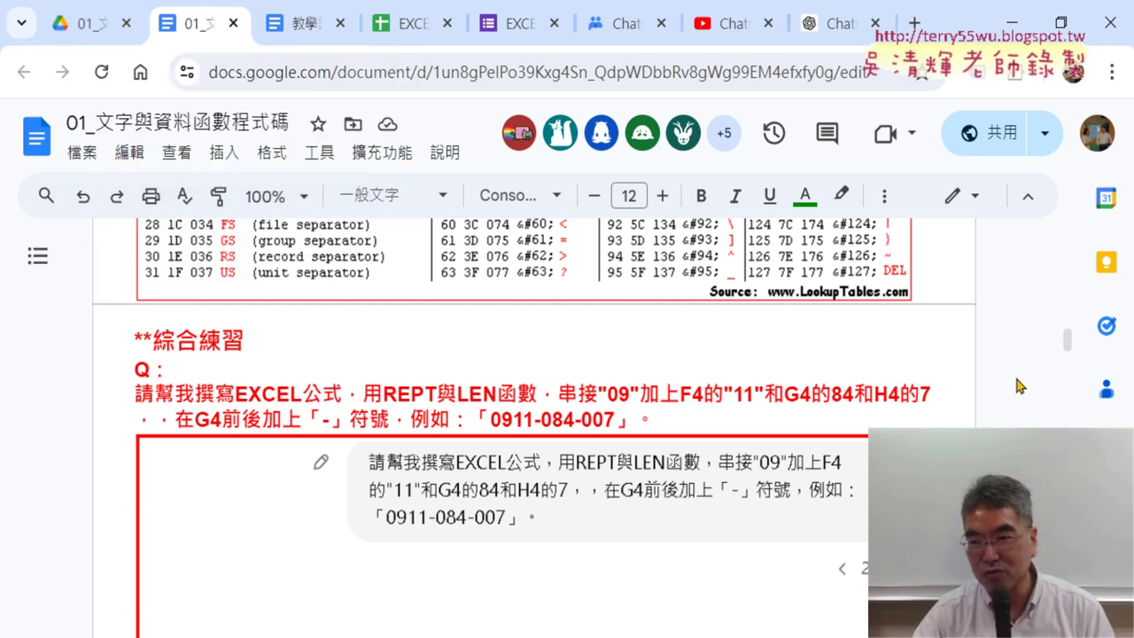
{"action": "mouse_move", "coordinate": [1066, 338]}
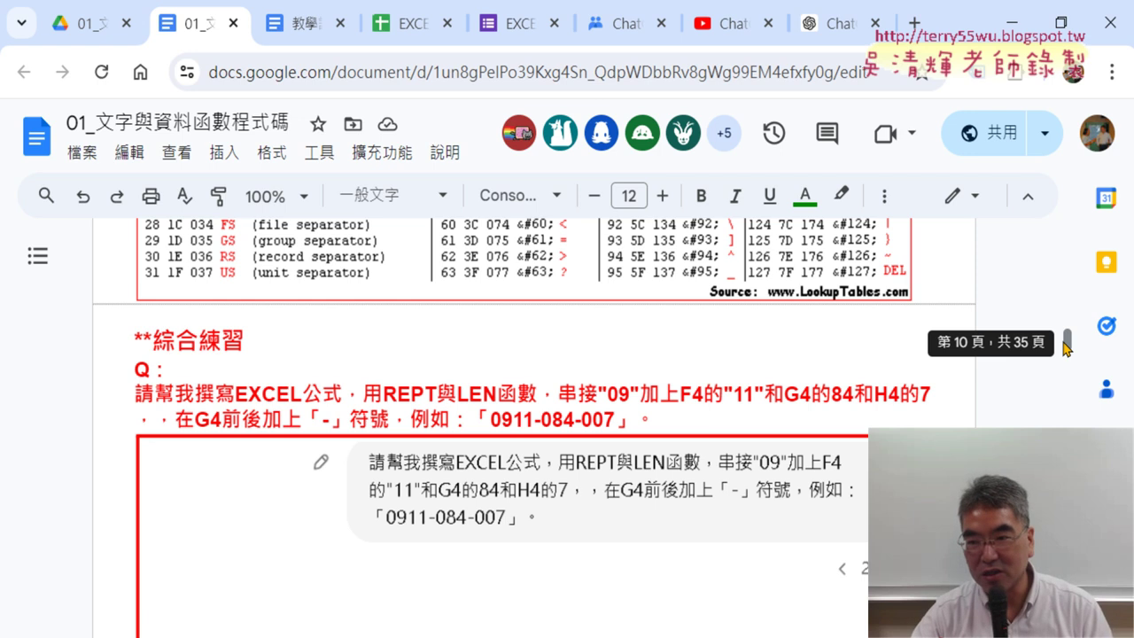
{"action": "left_click", "coordinate": [86, 24]}
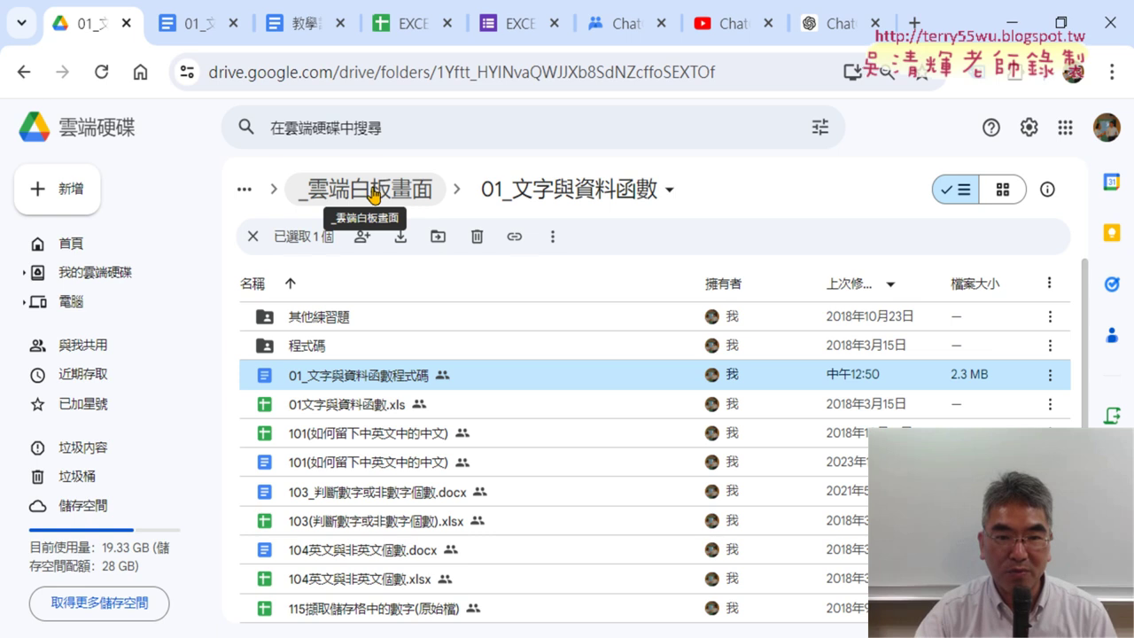
{"action": "left_click", "coordinate": [558, 190]}
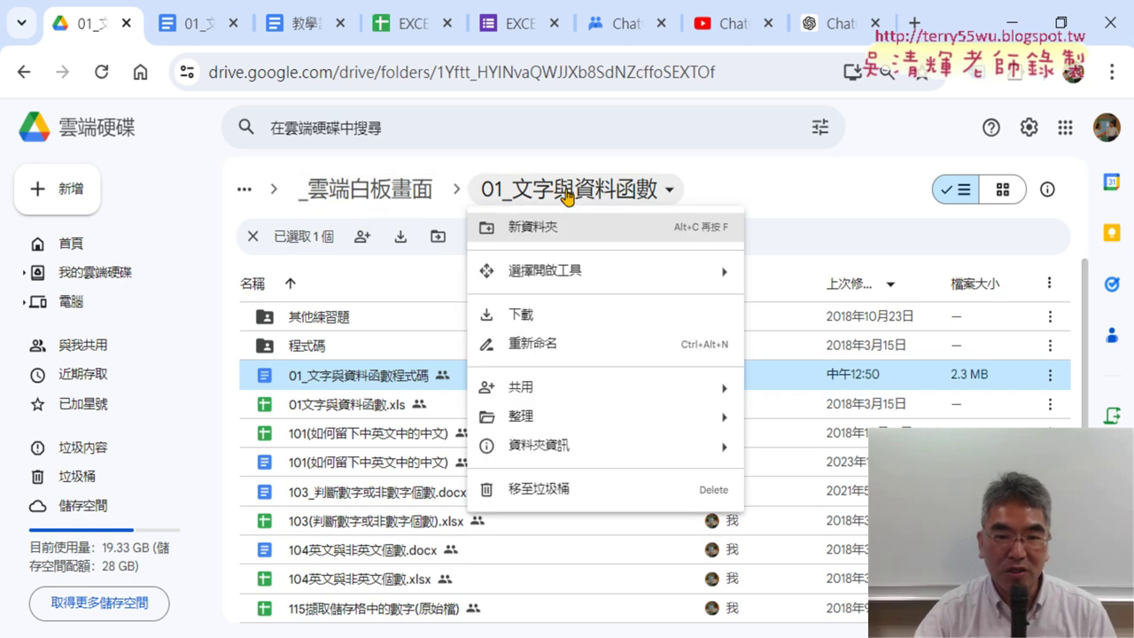
{"action": "left_click", "coordinate": [394, 364]}
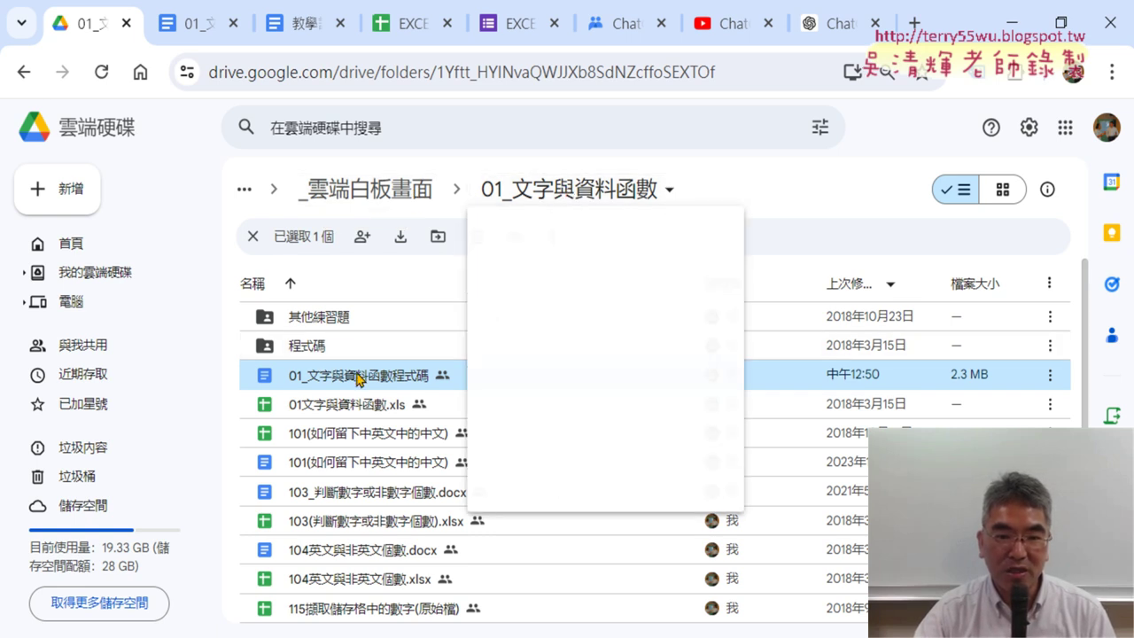
{"action": "left_click", "coordinate": [190, 29]}
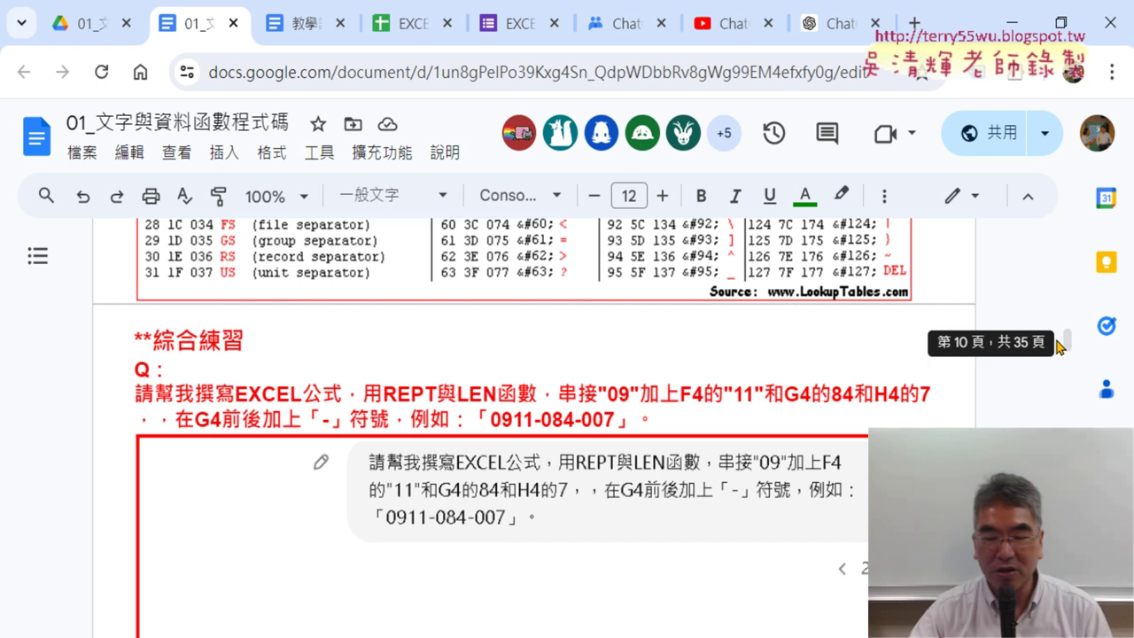
{"action": "mouse_move", "coordinate": [1066, 340]}
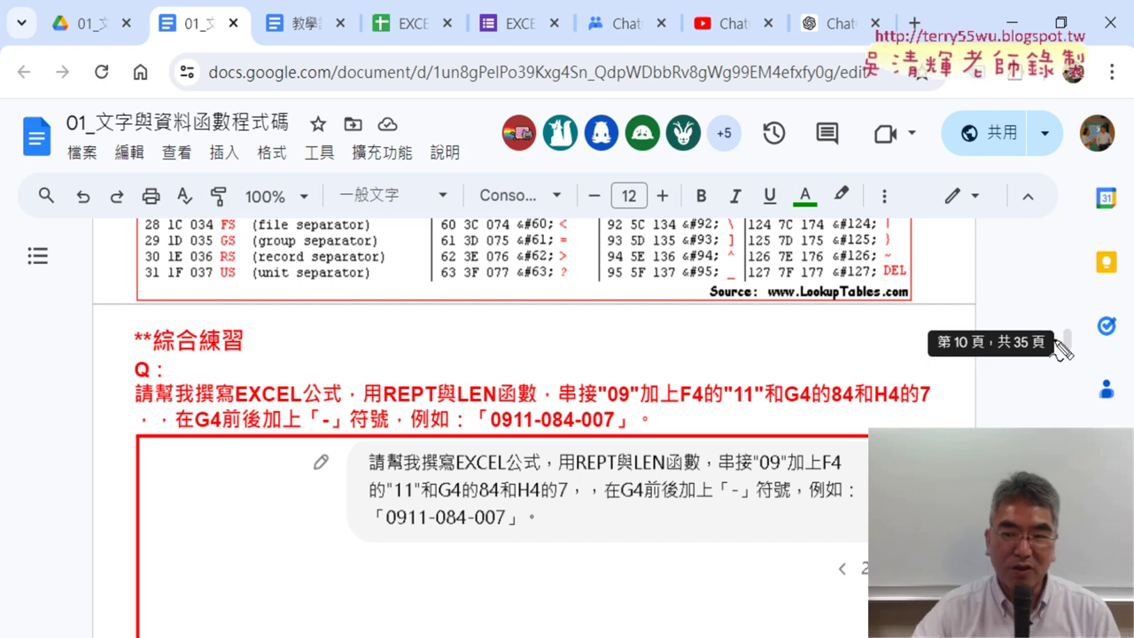
Step: Review the 綜合練習 question, annotating the page count and highlighting the question text
{"action": "left_click_drag", "start_coordinate": [1067, 370], "coordinate": [1059, 376]}
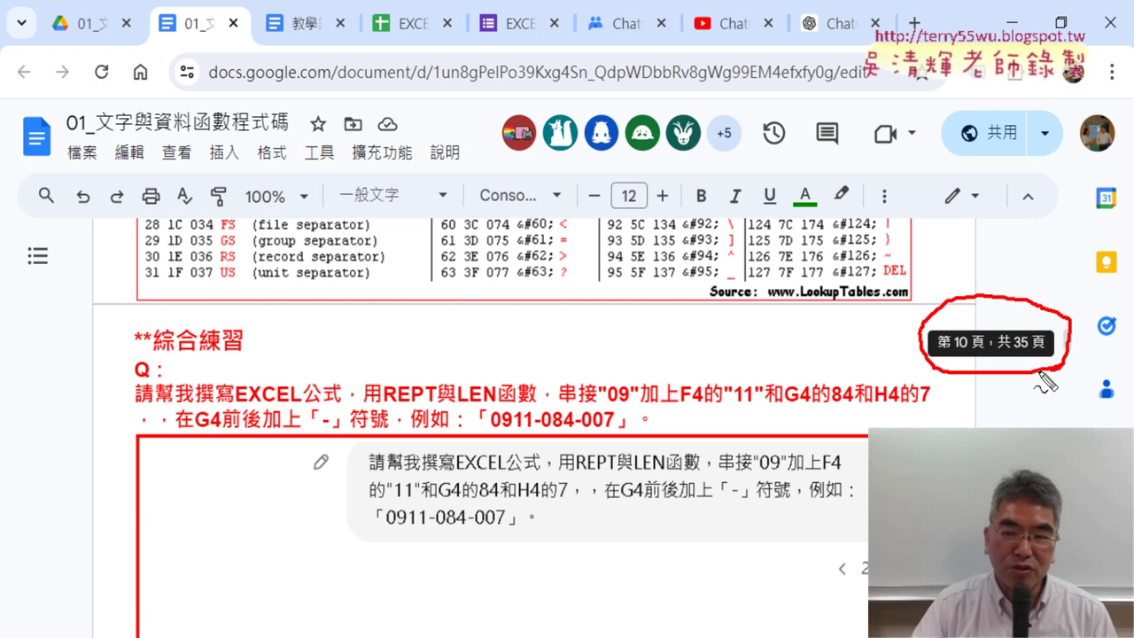
{"action": "mouse_move", "coordinate": [841, 292]}
{"action": "left_mouse_down"}
{"action": "mouse_move", "coordinate": [917, 339]}
{"action": "mouse_move", "coordinate": [896, 339]}
{"action": "mouse_move", "coordinate": [969, 344]}
{"action": "left_mouse_up"}
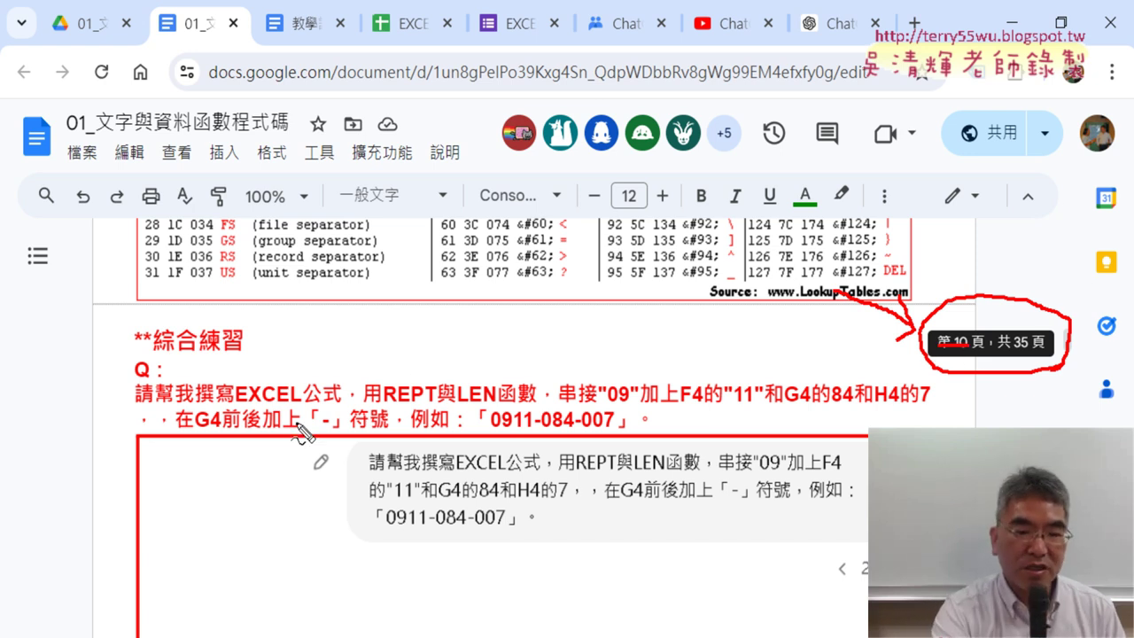
{"action": "key", "text": "Escape"}
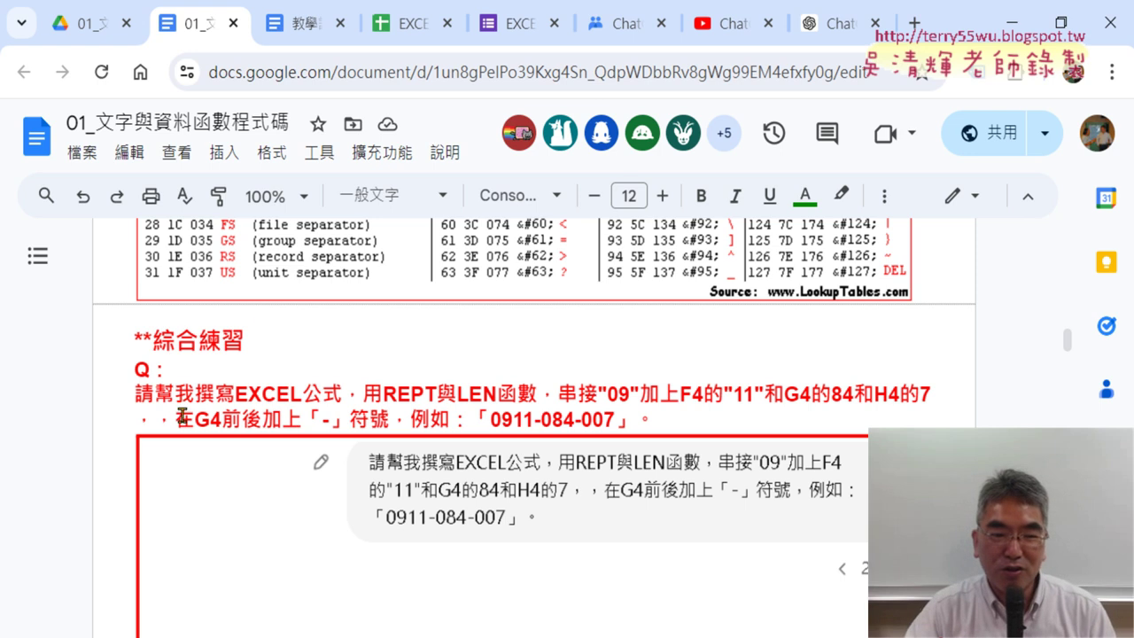
{"action": "left_click_drag", "start_coordinate": [141, 395], "coordinate": [647, 414]}
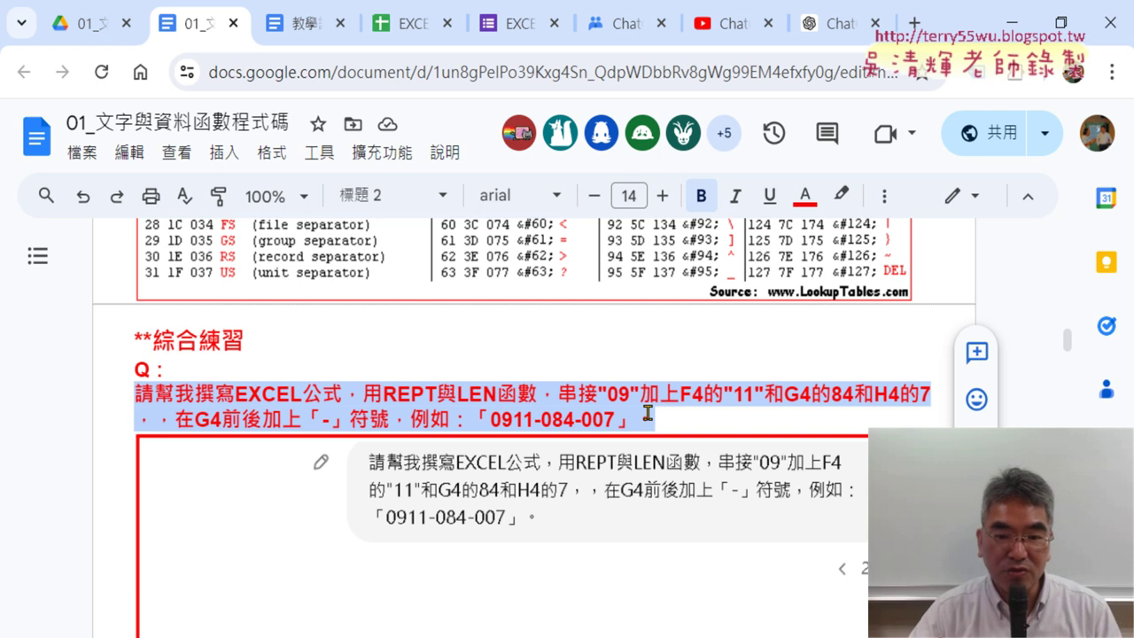
{"action": "left_click", "coordinate": [306, 393]}
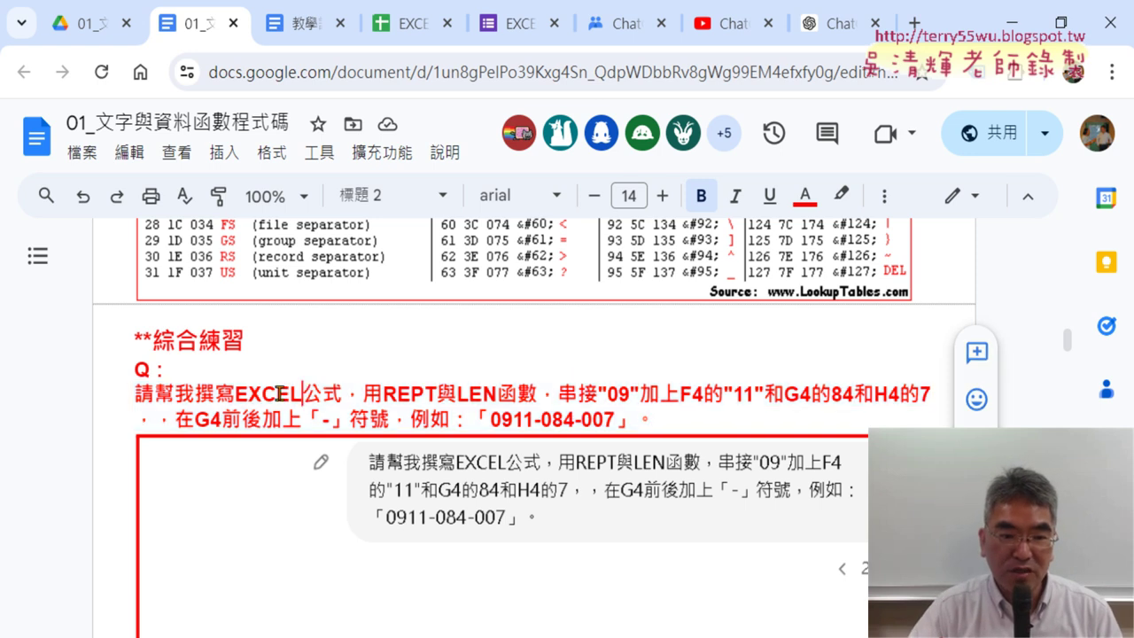
{"action": "left_click_drag", "start_coordinate": [137, 392], "coordinate": [343, 390]}
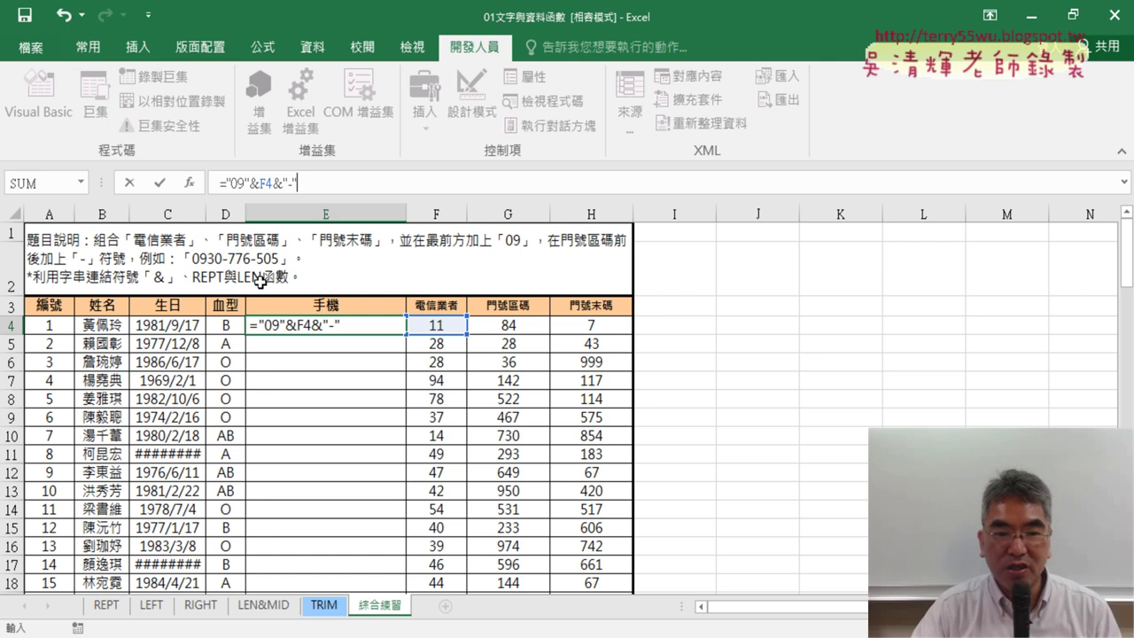
{"action": "left_click", "coordinate": [1014, 20]}
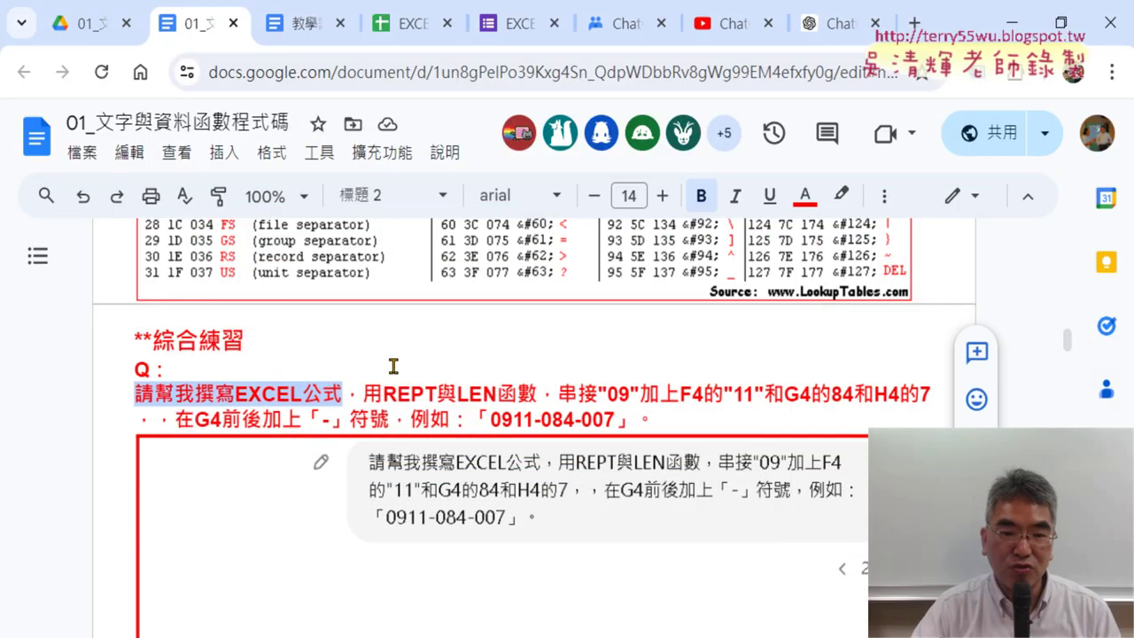
{"action": "left_click_drag", "start_coordinate": [364, 391], "coordinate": [536, 387]}
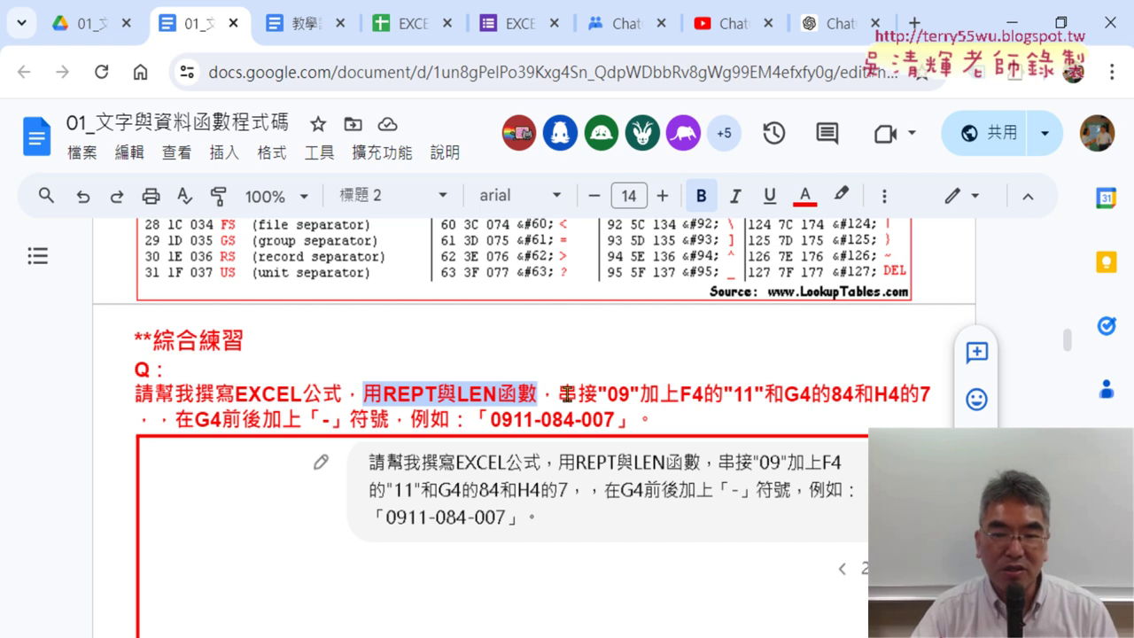
{"action": "left_click_drag", "start_coordinate": [560, 393], "coordinate": [589, 393]}
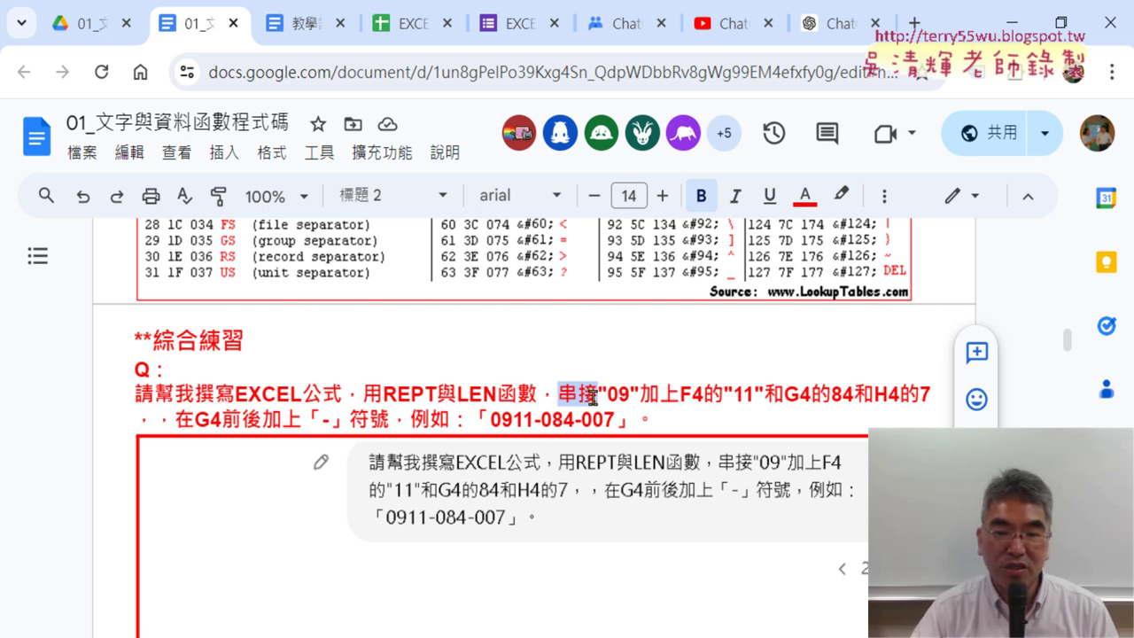
{"action": "left_click_drag", "start_coordinate": [598, 392], "coordinate": [628, 392]}
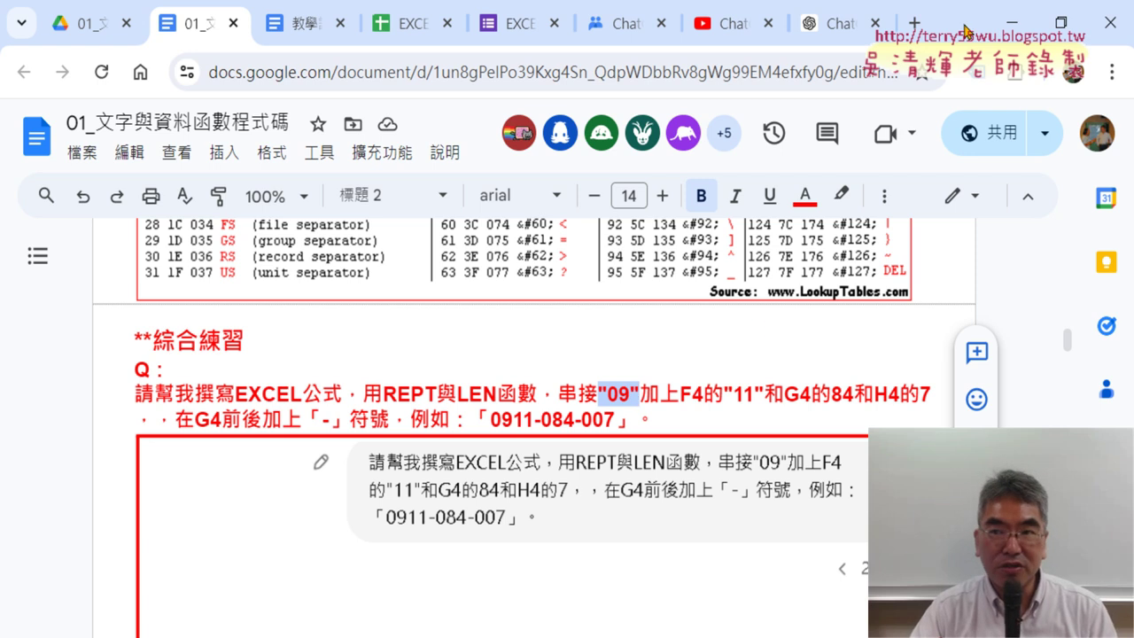
{"action": "left_click_drag", "start_coordinate": [966, 31], "coordinate": [930, 28]}
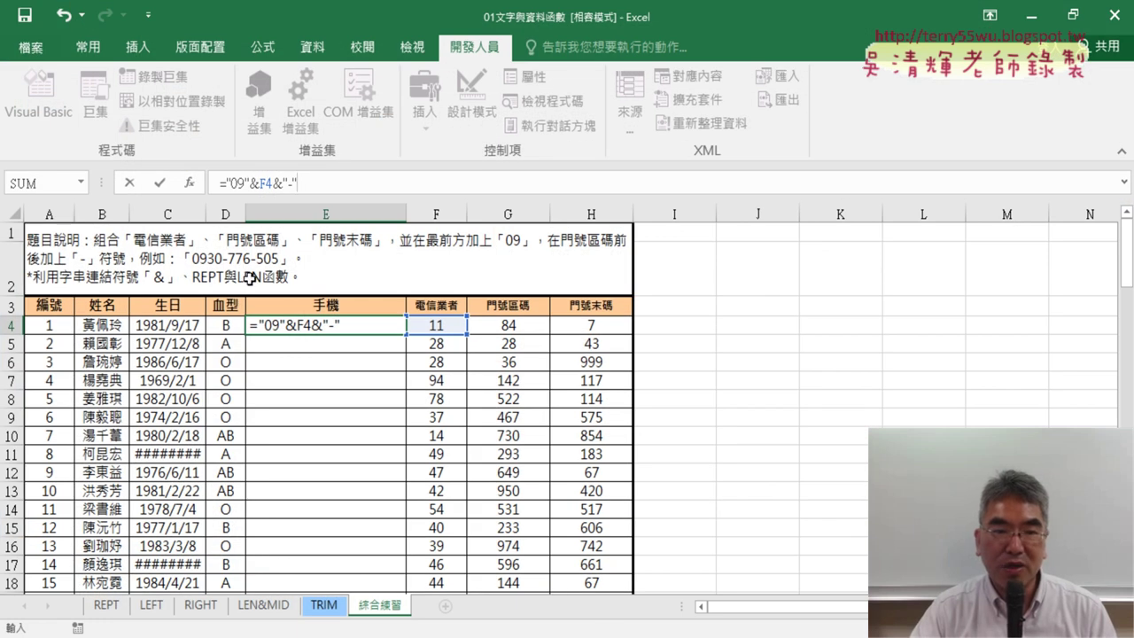
Step: Commit the partial formula so E4 shows 0911-, and place the question document beside Excel
{"action": "left_click", "coordinate": [160, 183]}
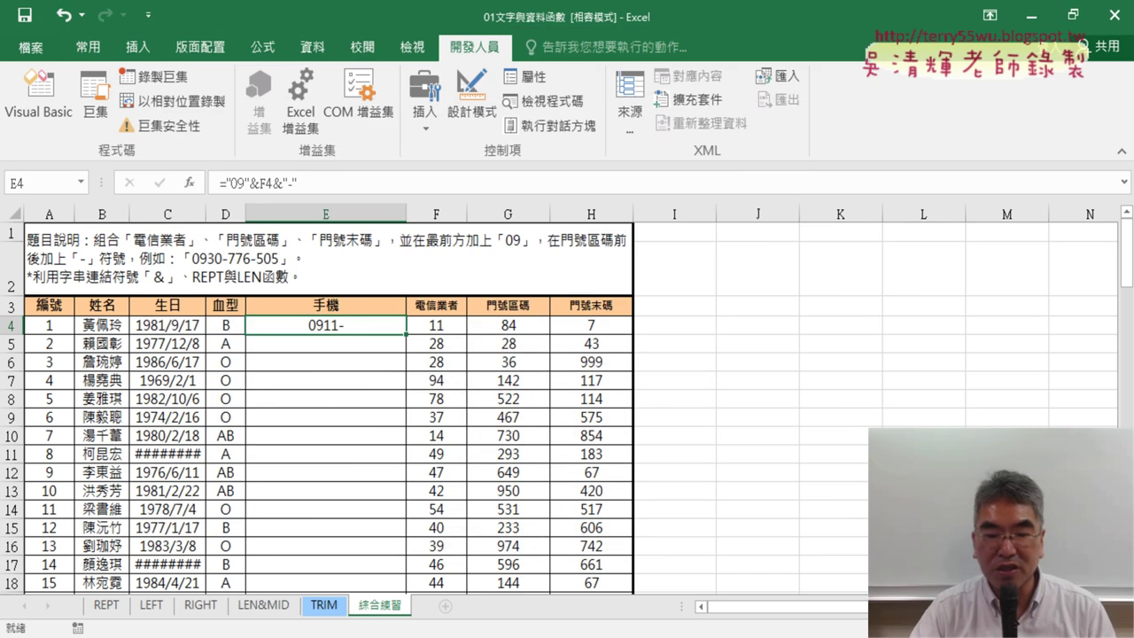
{"action": "key", "text": "alt+Tab"}
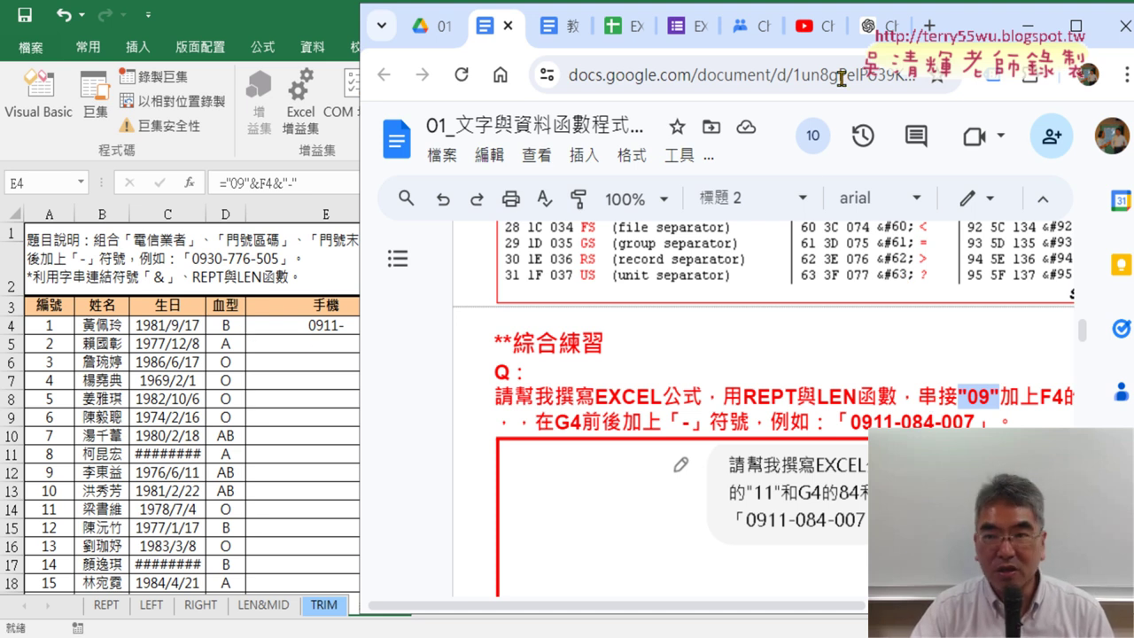
{"action": "mouse_move", "coordinate": [969, 37]}
{"action": "left_mouse_down"}
{"action": "mouse_move", "coordinate": [960, 36]}
{"action": "mouse_move", "coordinate": [973, 37]}
{"action": "left_mouse_up"}
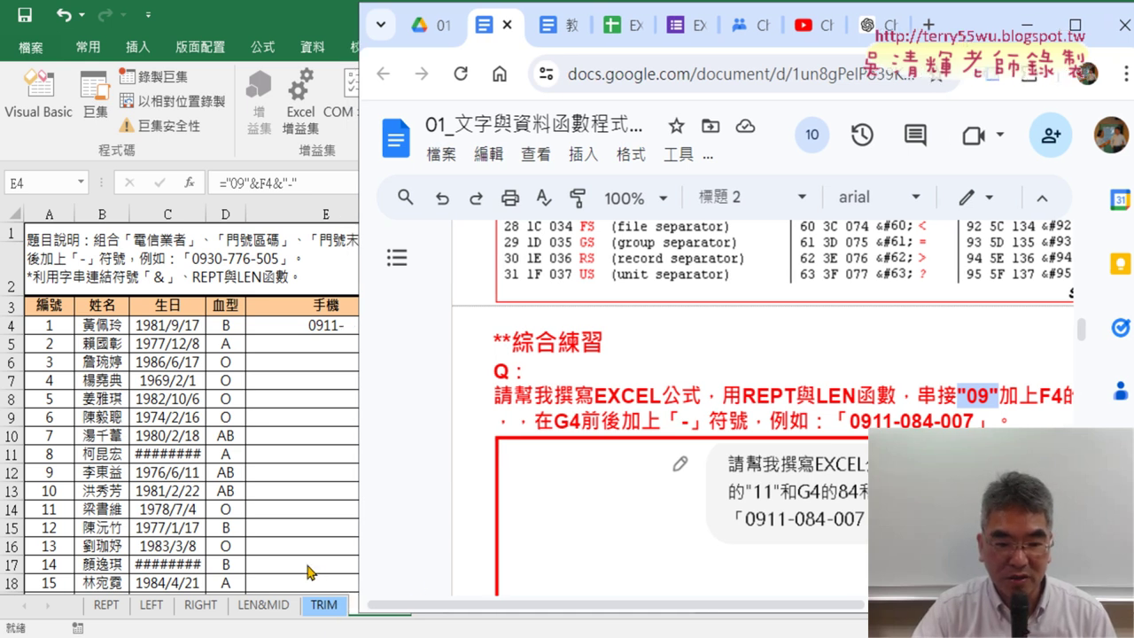
{"action": "left_click", "coordinate": [739, 620]}
{"action": "left_click_drag", "start_coordinate": [757, 616], "coordinate": [873, 611]}
Step: Inspect the F4, G4 and H4 values, then bring the question document forward
{"action": "left_click", "coordinate": [383, 328]}
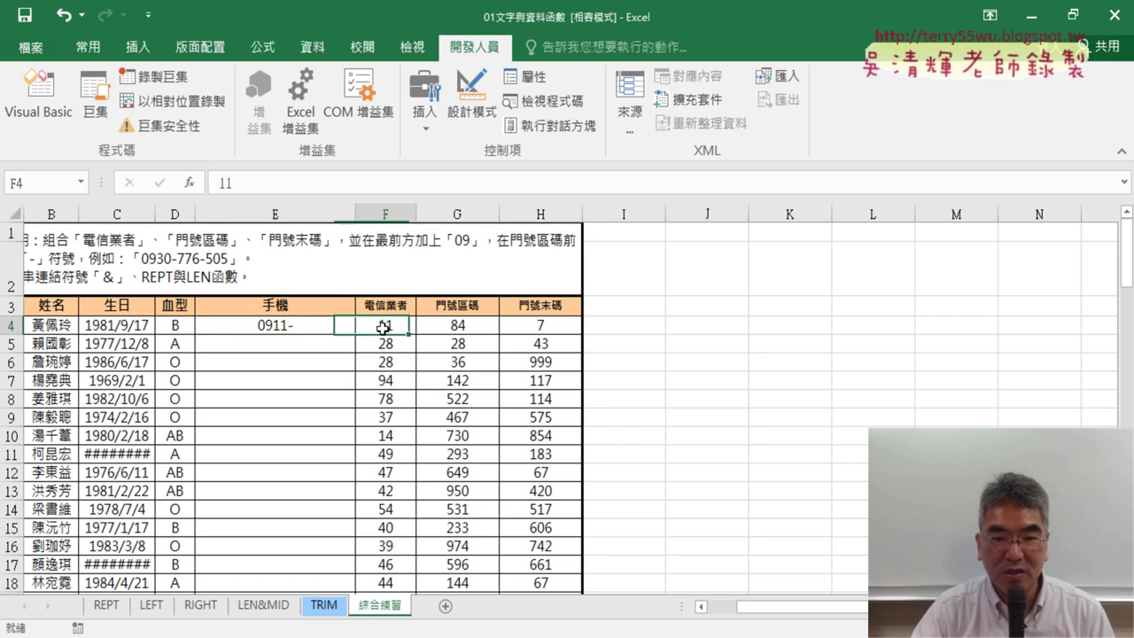
{"action": "left_click", "coordinate": [456, 325]}
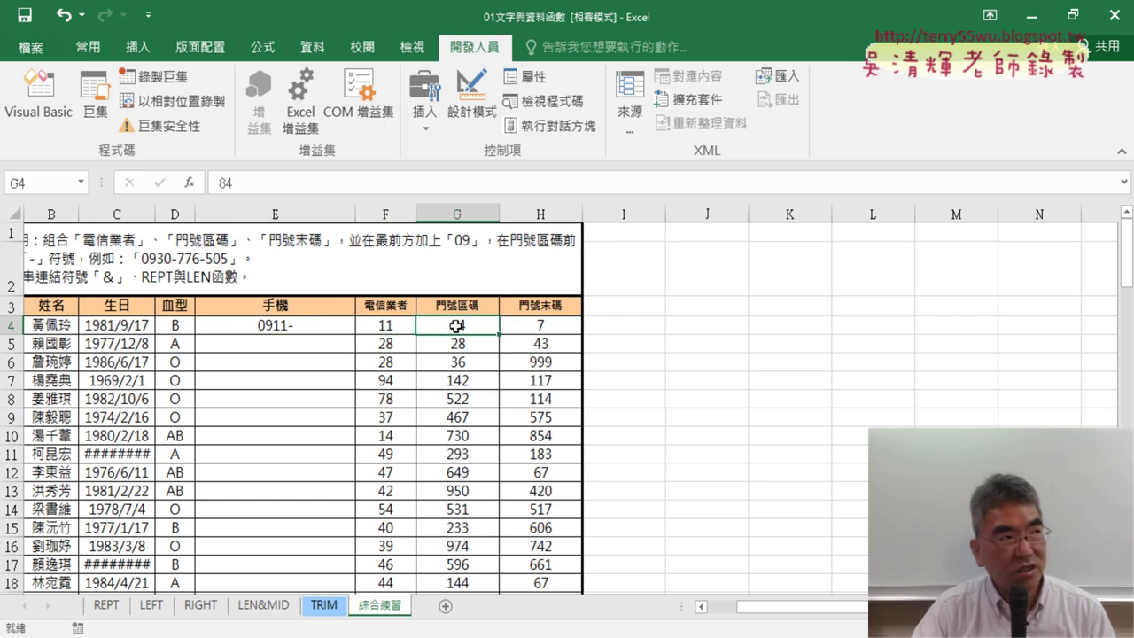
{"action": "left_click", "coordinate": [565, 327]}
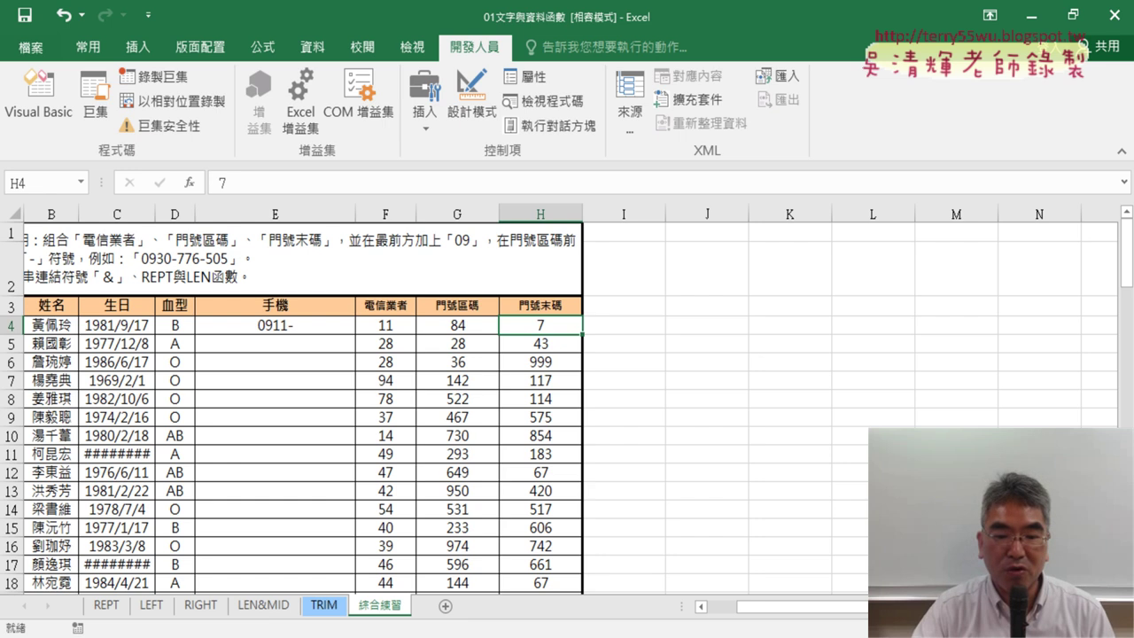
{"action": "key", "text": "alt+Tab"}
Step: Reposition the document beside Excel and highlight the 「-」 dash in the question
{"action": "left_click_drag", "start_coordinate": [988, 34], "coordinate": [751, 37]}
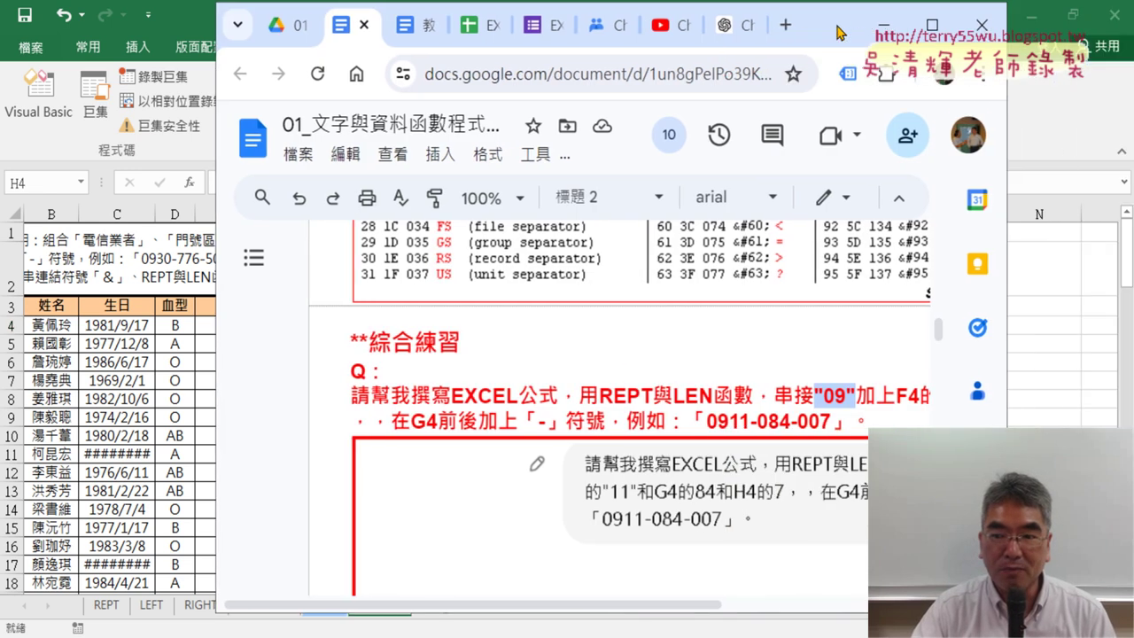
{"action": "left_click_drag", "start_coordinate": [600, 609], "coordinate": [747, 609]}
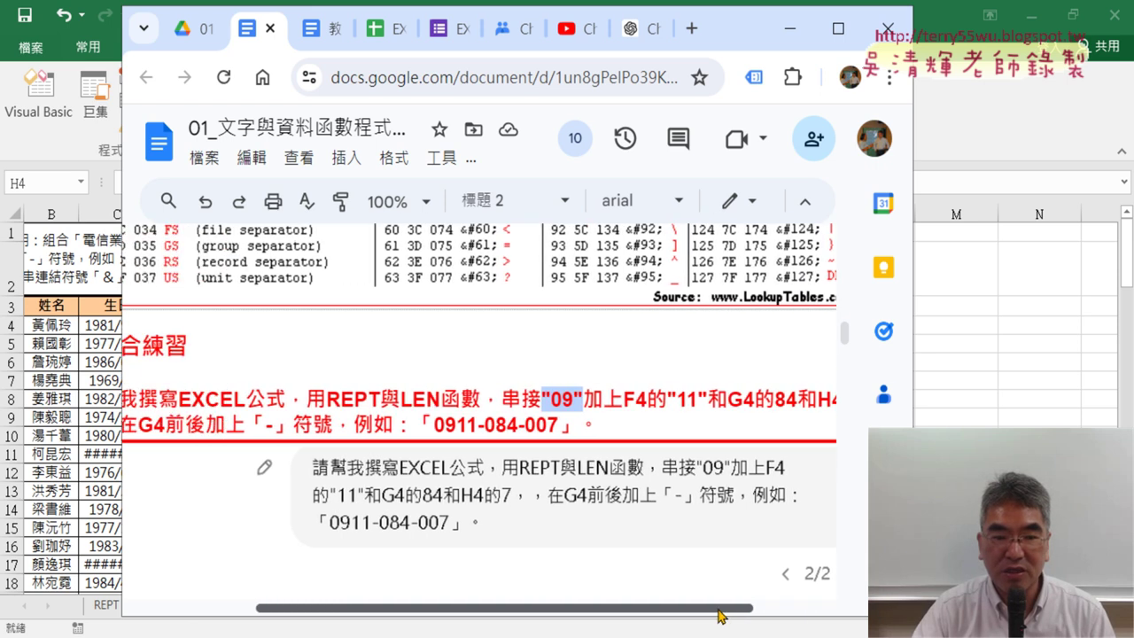
{"action": "left_click_drag", "start_coordinate": [747, 609], "coordinate": [644, 609]}
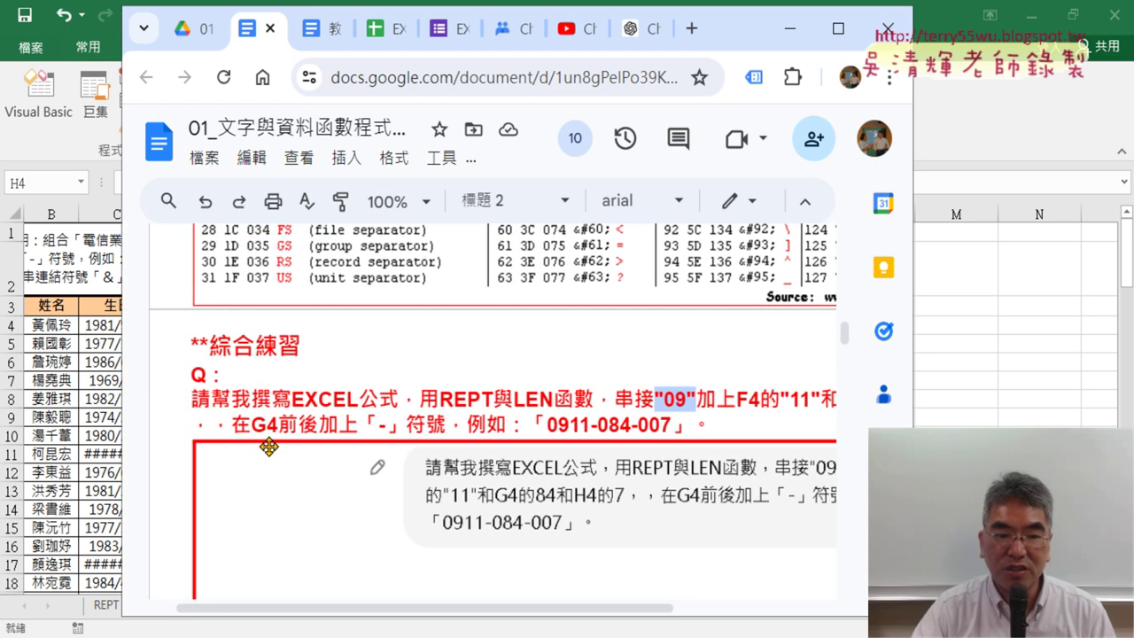
{"action": "left_click_drag", "start_coordinate": [366, 421], "coordinate": [684, 425]}
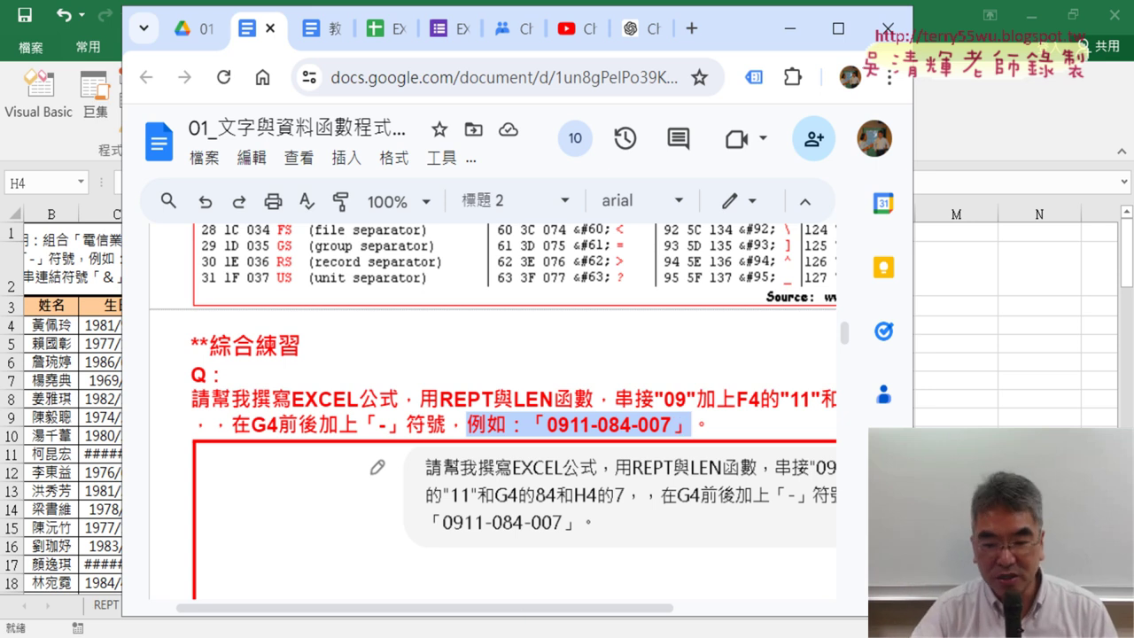
{"action": "key", "text": "alt+Tab"}
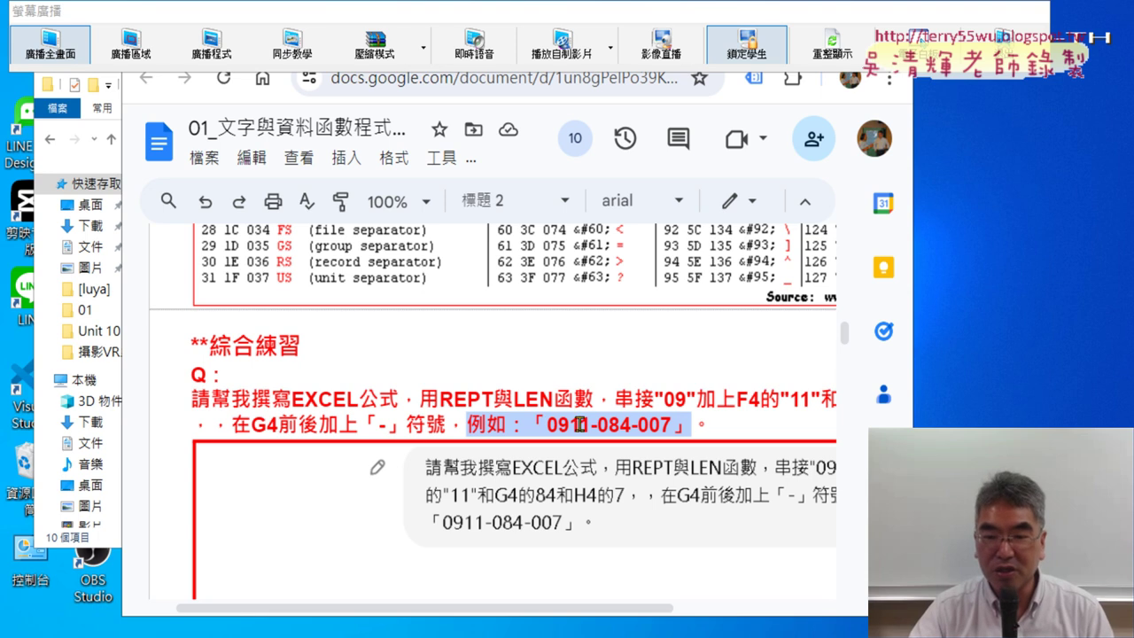
Step: Select and copy the whole two-line question paragraph, then restore the full-screen document
{"action": "left_click_drag", "start_coordinate": [719, 426], "coordinate": [195, 400]}
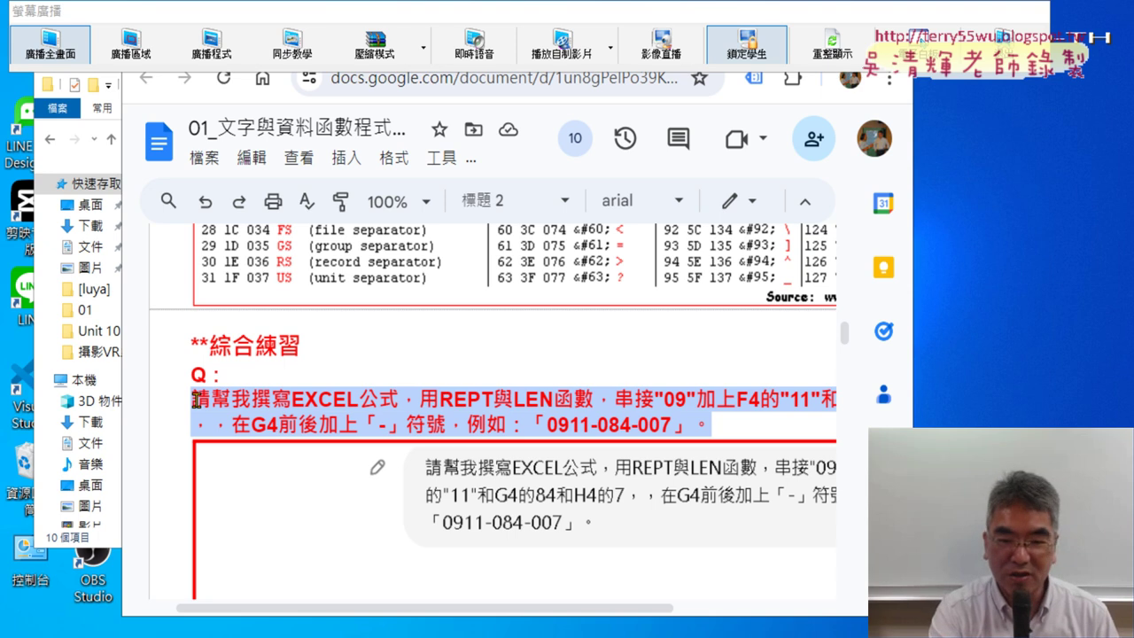
{"action": "key", "text": "super+Down"}
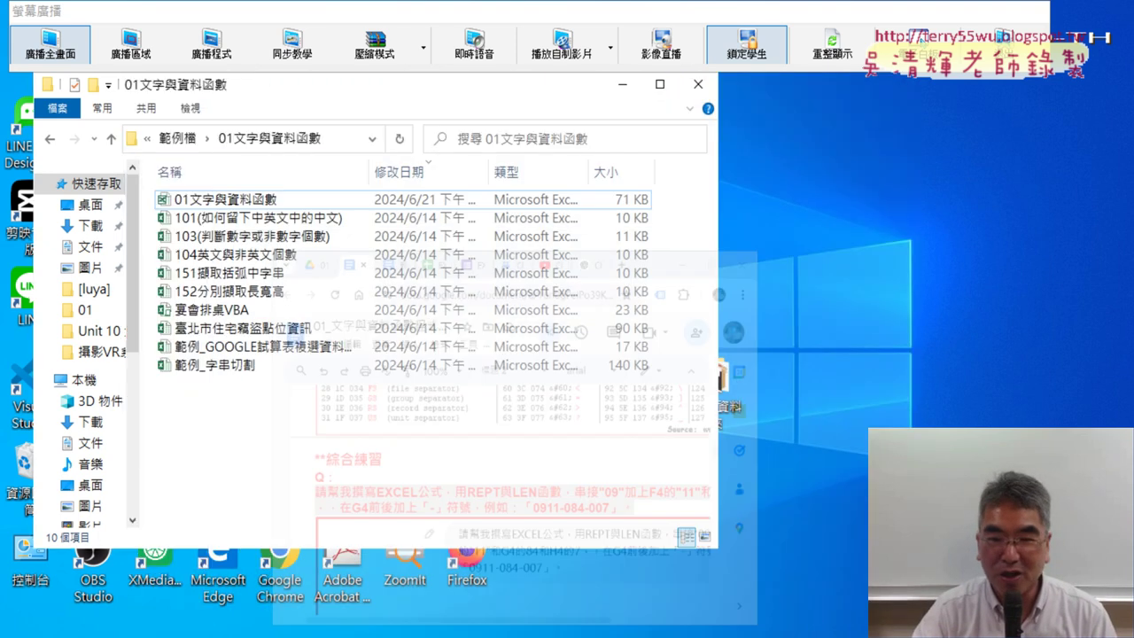
{"action": "key", "text": "alt+Tab"}
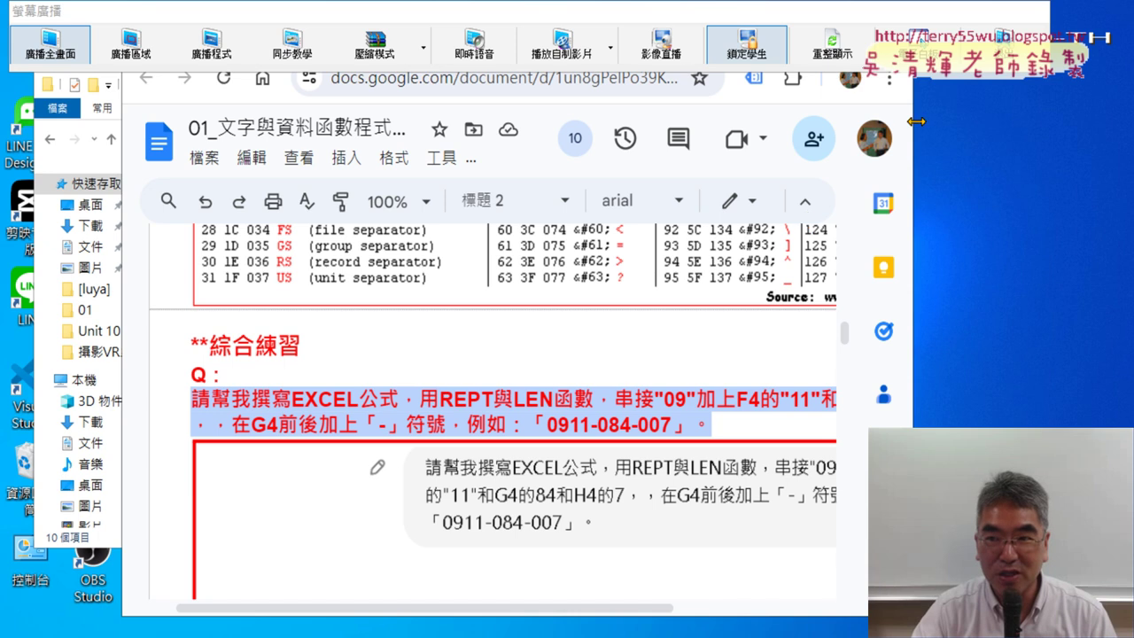
{"action": "left_click", "coordinate": [565, 376]}
{"action": "scroll", "coordinate": [652, 299], "scroll_direction": "up", "scroll_amount": 3}
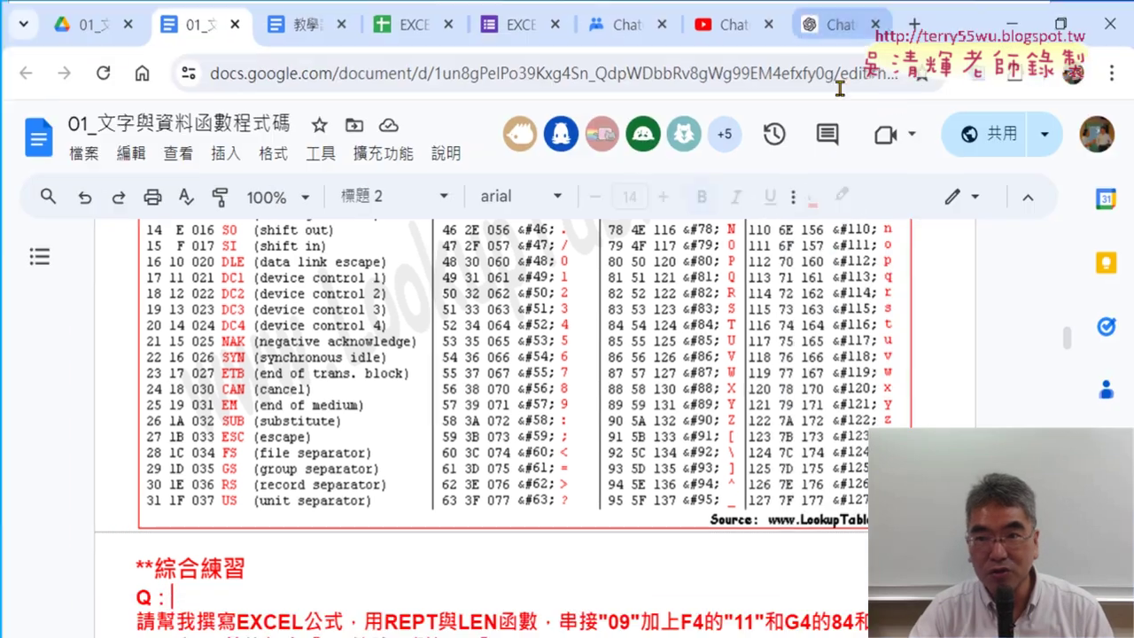
Step: Paste the copied 綜合練習 question into ChatGPT and send it
{"action": "left_click", "coordinate": [832, 23]}
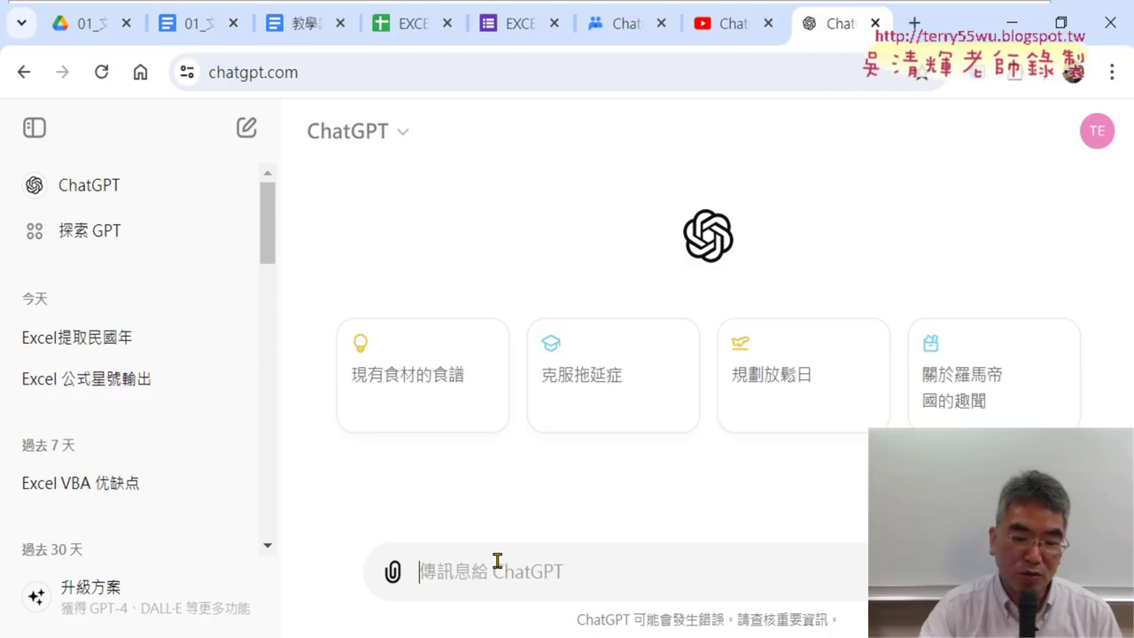
{"action": "key", "text": "ctrl+v"}
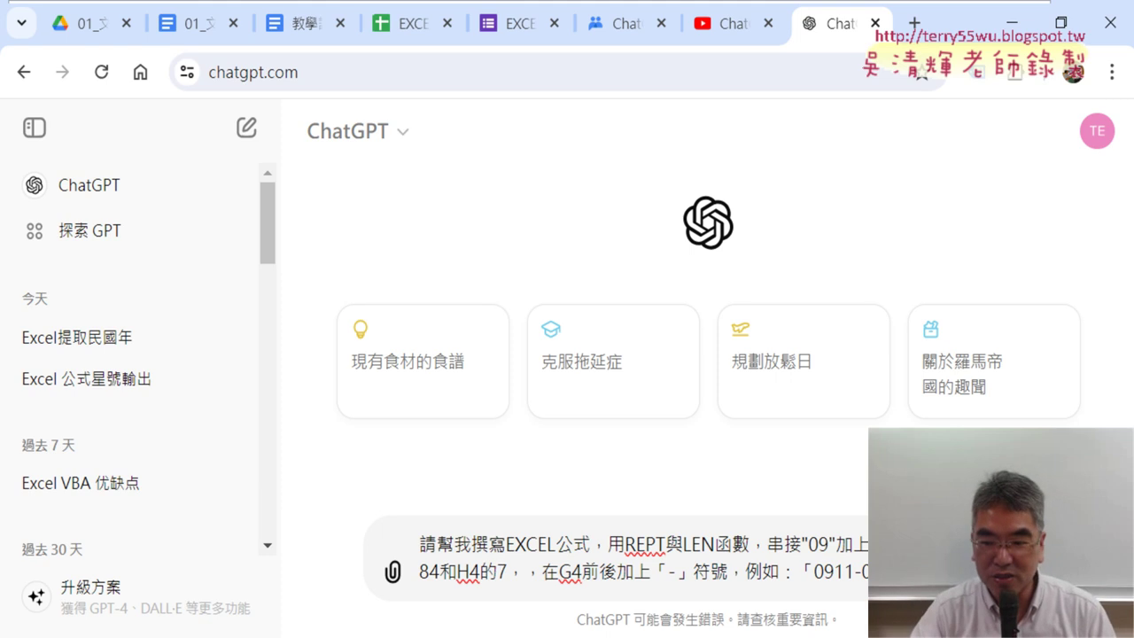
{"action": "key", "text": "Return"}
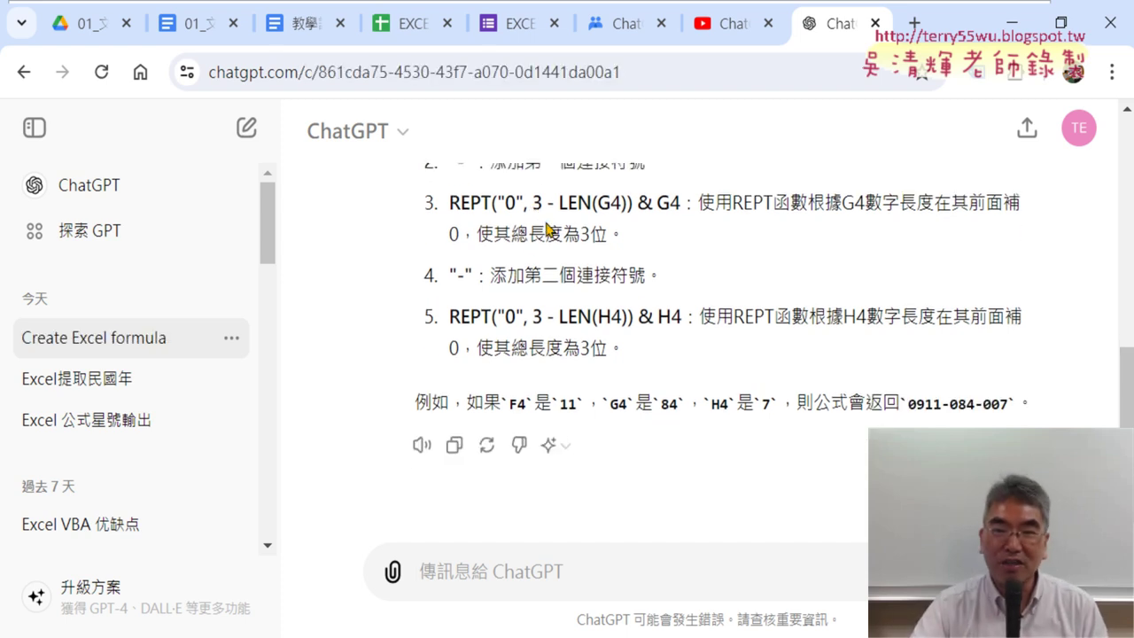
Step: Study ChatGPT's explanation of how REPT("0", 3 - LEN(G4)) & G4 pads G4 to three digits
{"action": "left_click_drag", "start_coordinate": [454, 204], "coordinate": [680, 203]}
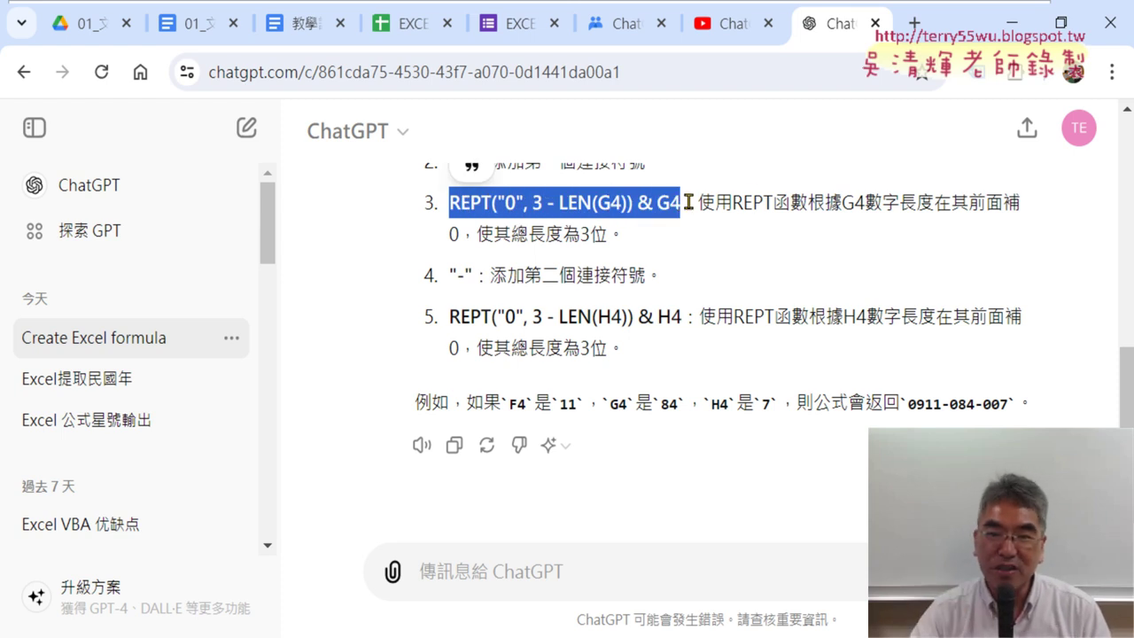
{"action": "left_click", "coordinate": [577, 211]}
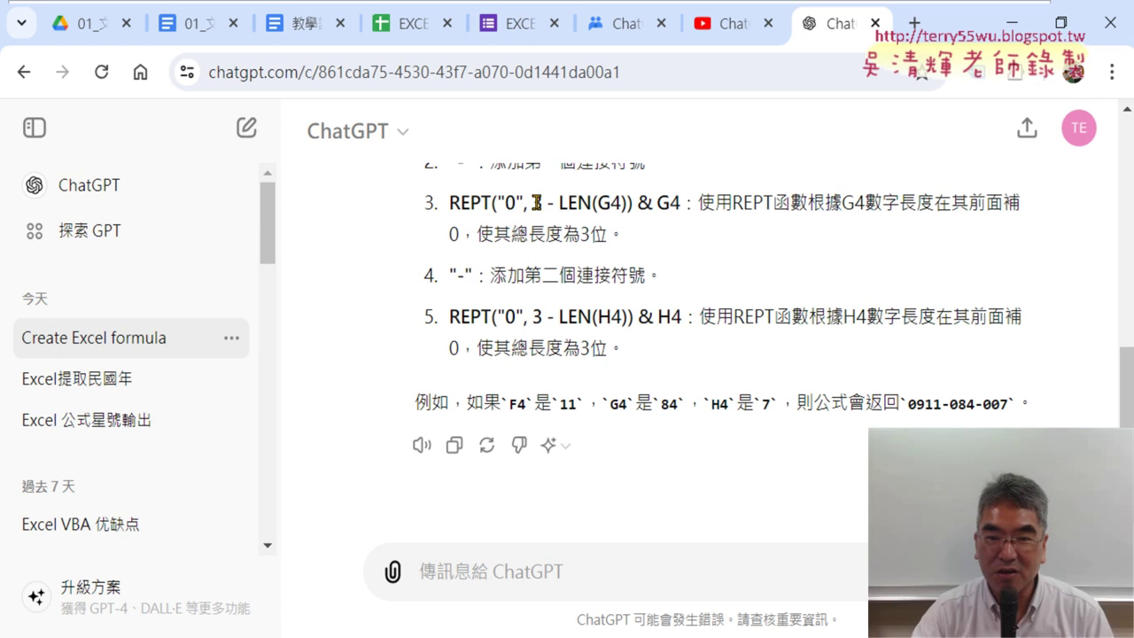
{"action": "left_click_drag", "start_coordinate": [536, 202], "coordinate": [631, 202]}
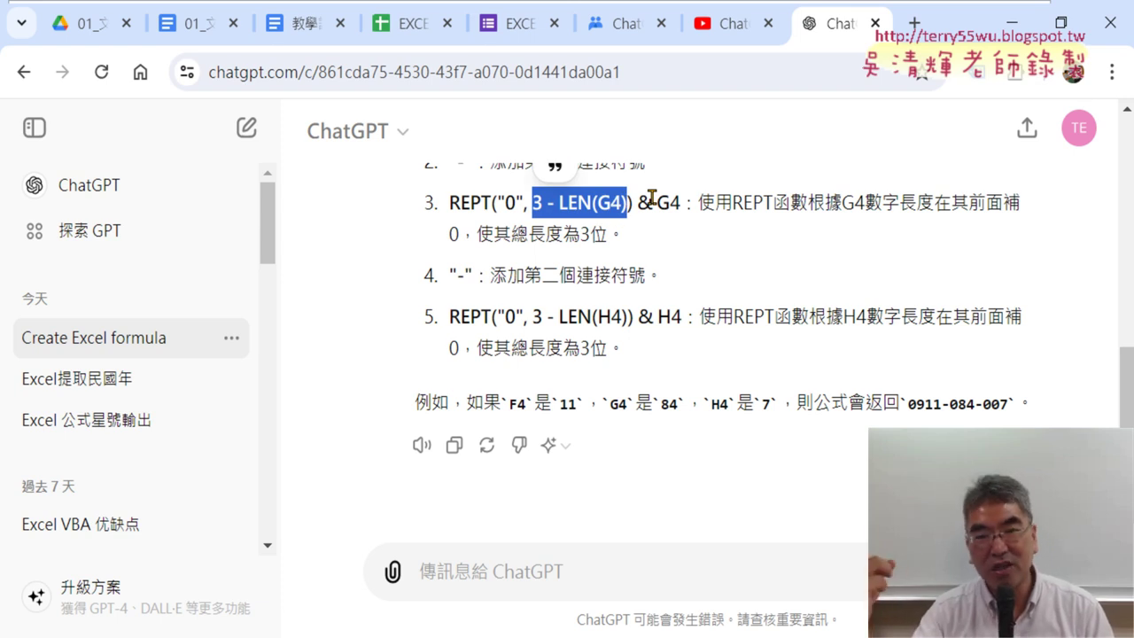
{"action": "left_click", "coordinate": [548, 205]}
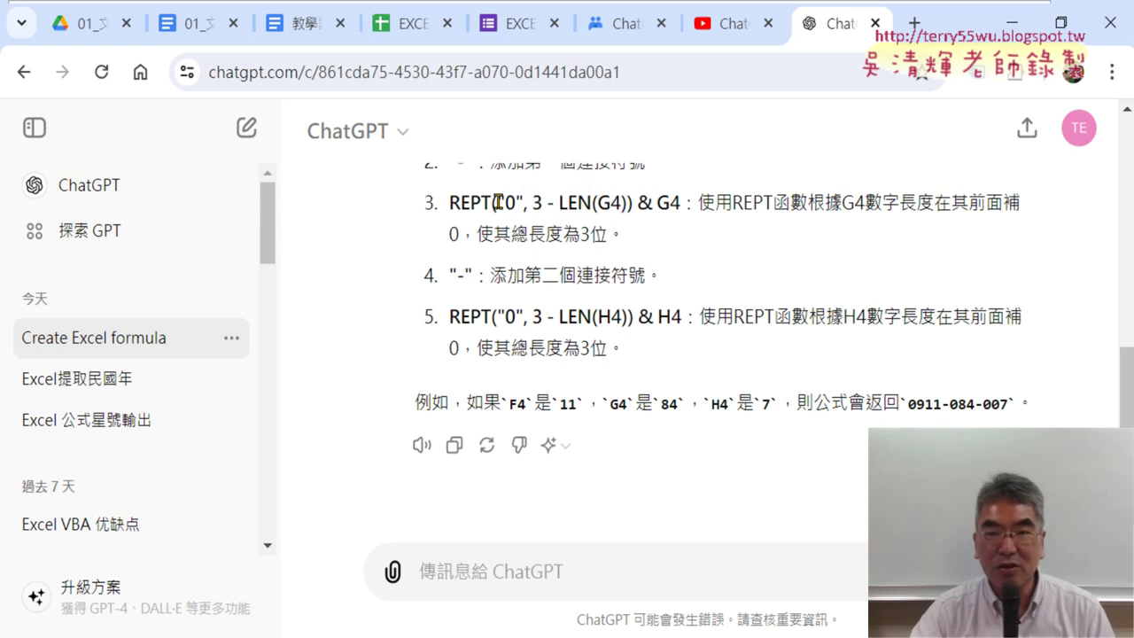
{"action": "left_click_drag", "start_coordinate": [498, 202], "coordinate": [522, 200]}
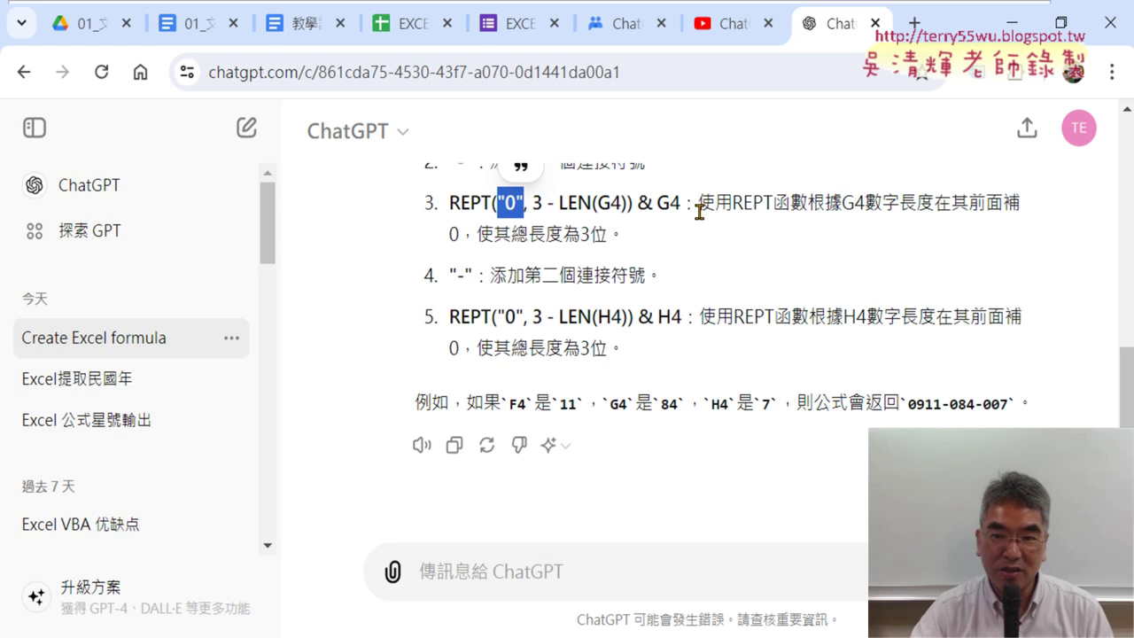
{"action": "left_click_drag", "start_coordinate": [636, 204], "coordinate": [678, 205]}
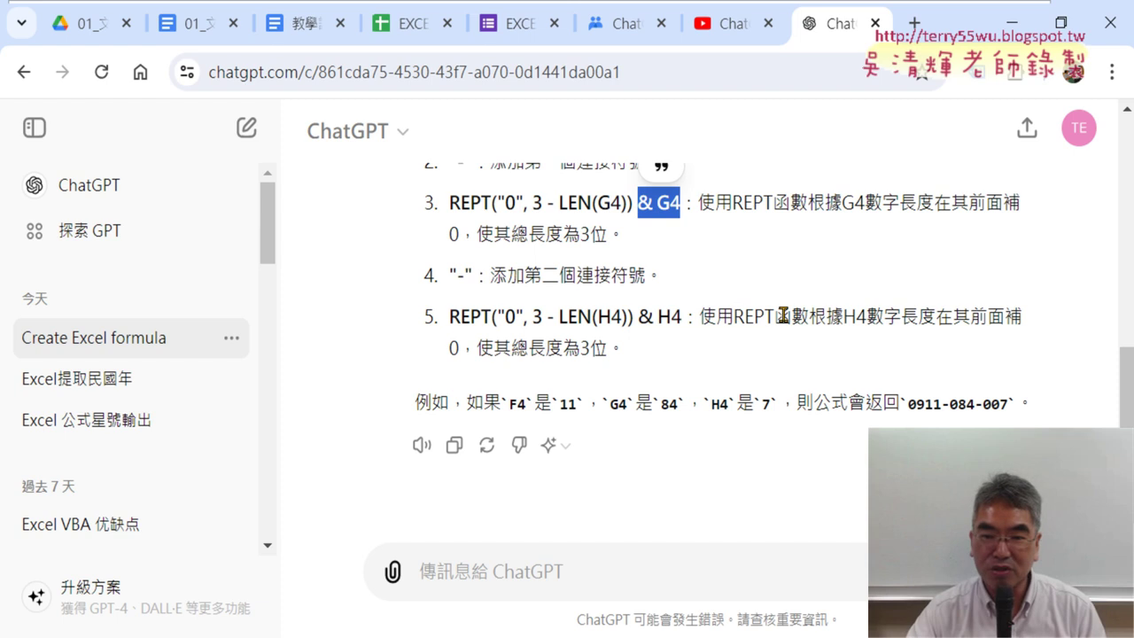
{"action": "scroll", "coordinate": [783, 314], "scroll_direction": "up", "scroll_amount": 4}
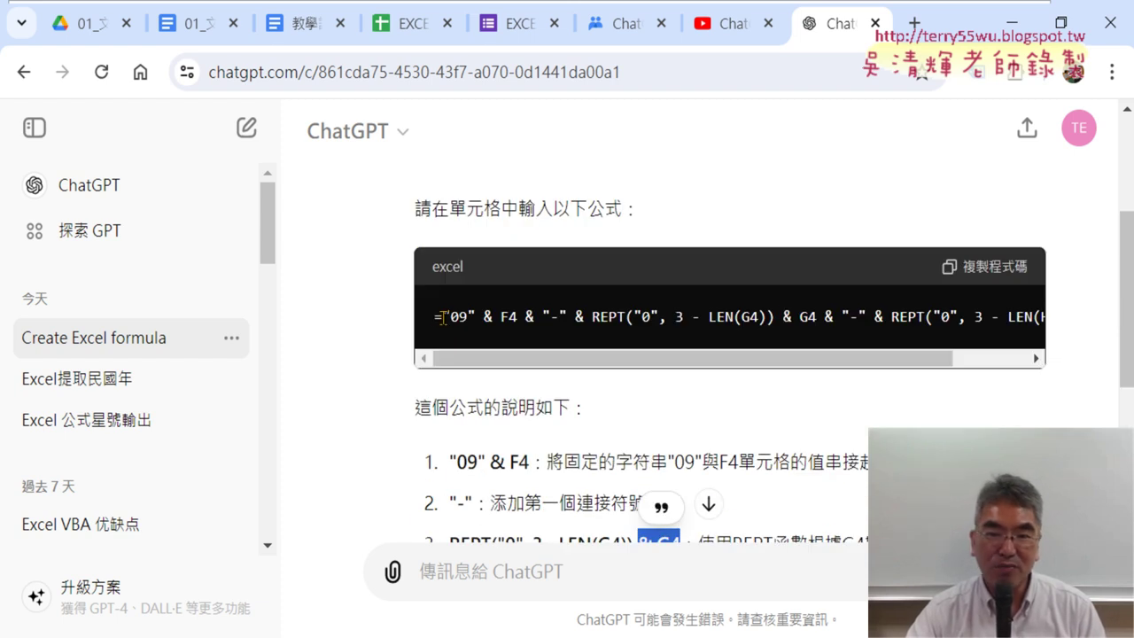
Step: Copy the full REPT/LEN formula from ChatGPT's code block via 複製
{"action": "left_click_drag", "start_coordinate": [435, 316], "coordinate": [1026, 279]}
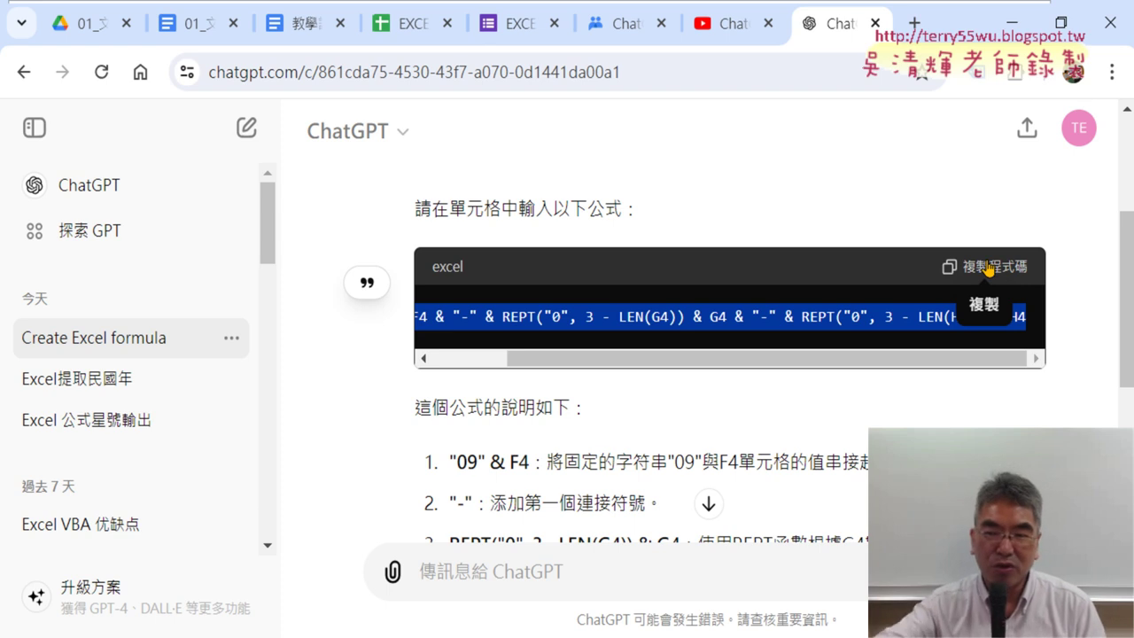
{"action": "right_click", "coordinate": [583, 321]}
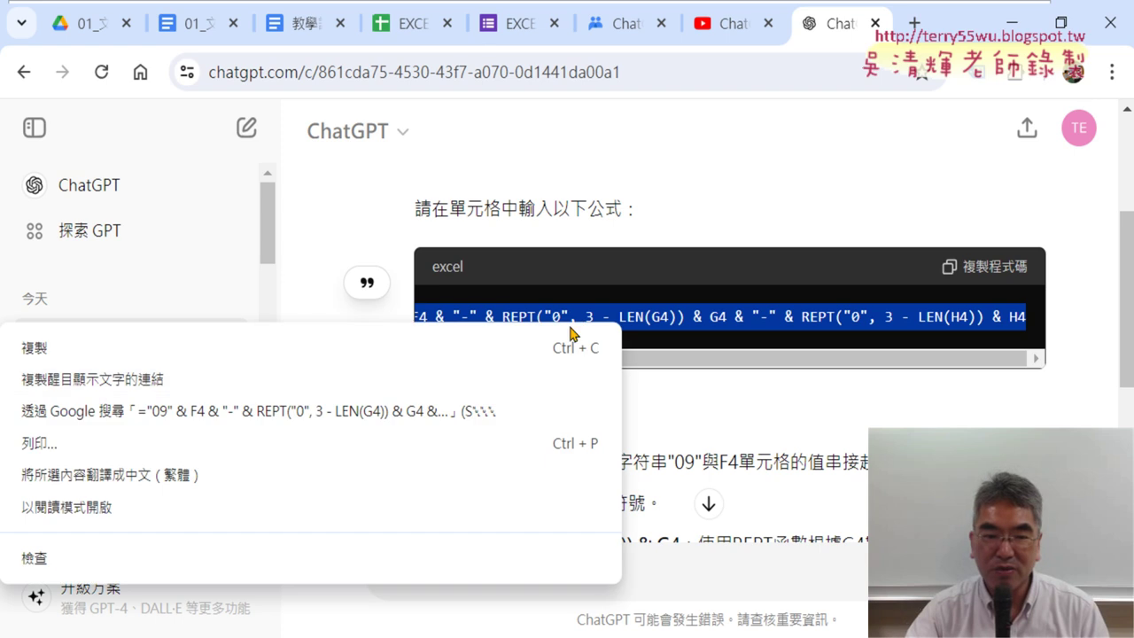
{"action": "left_click", "coordinate": [372, 355]}
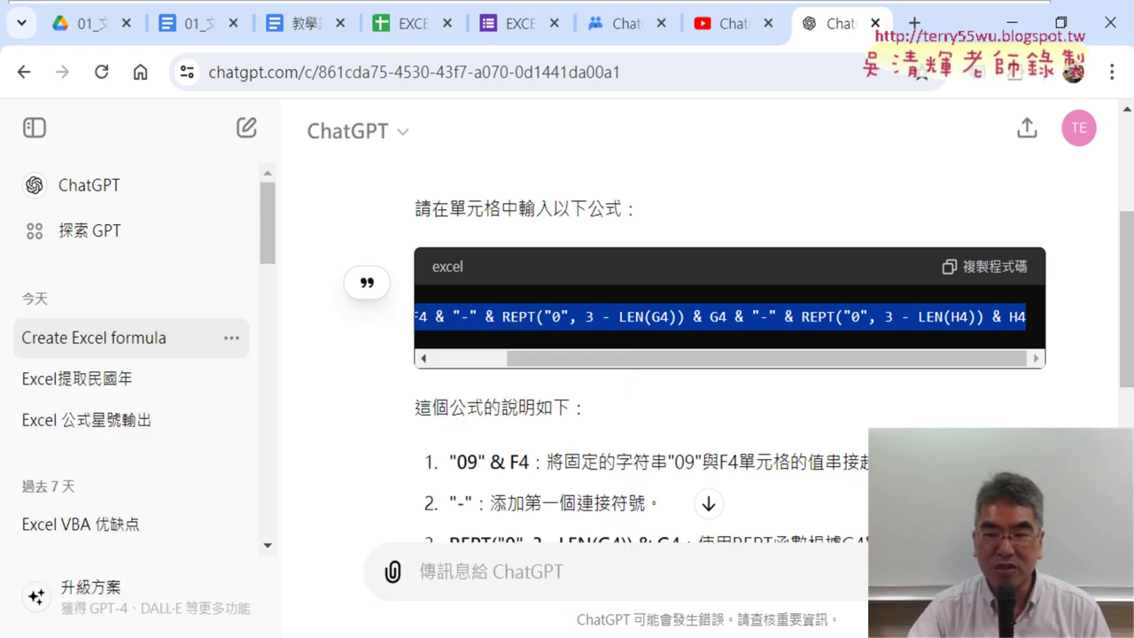
{"action": "key", "text": "alt+Tab"}
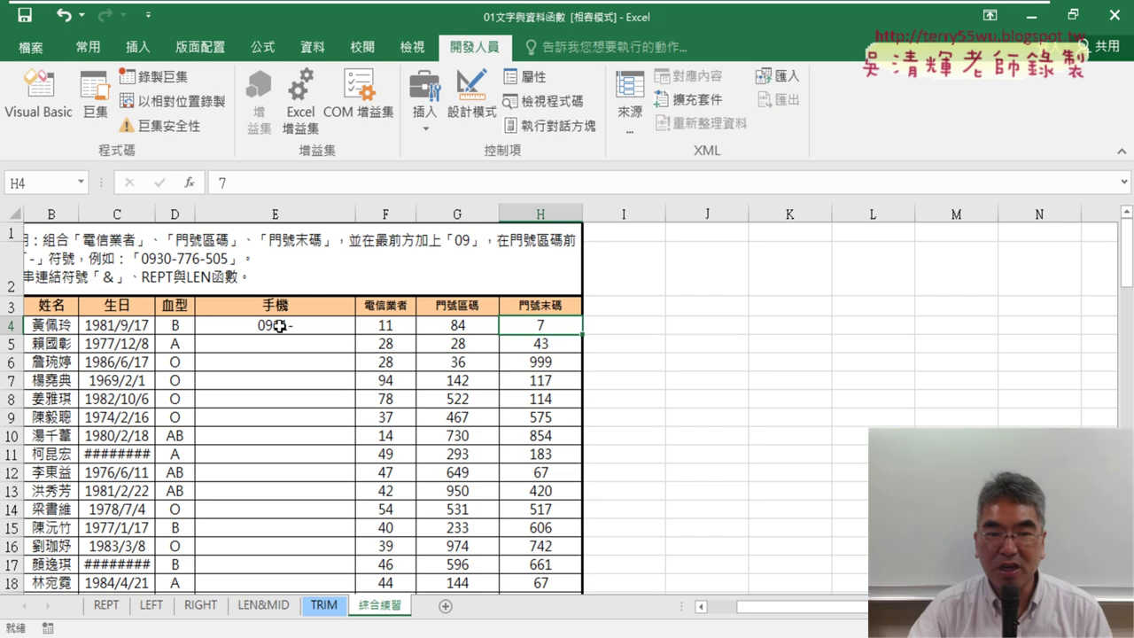
{"action": "left_click", "coordinate": [279, 326]}
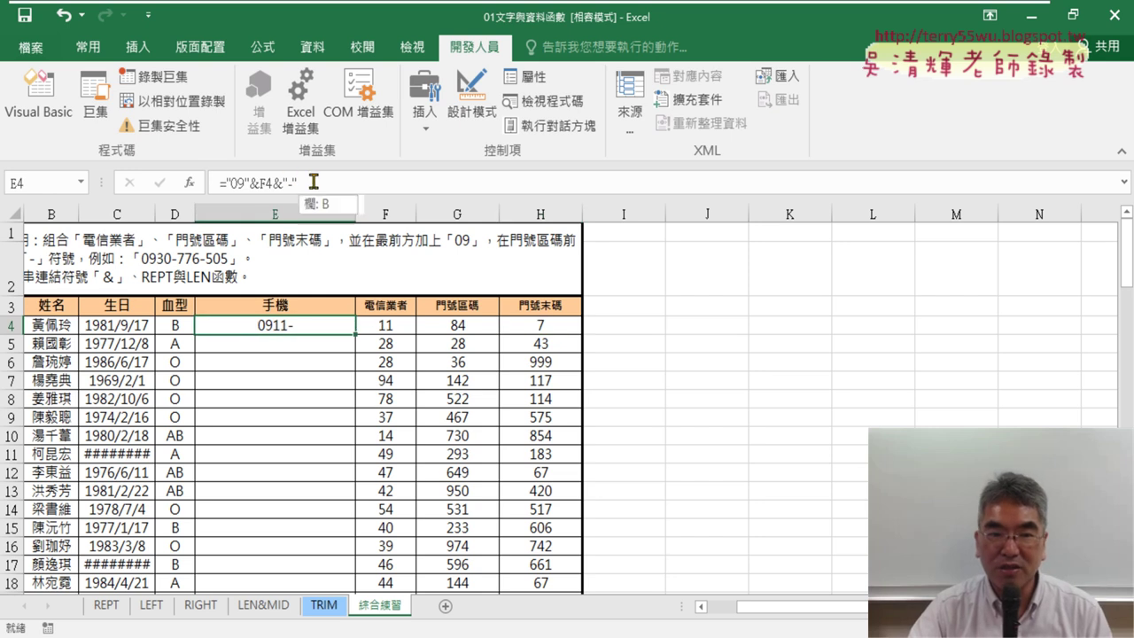
{"action": "left_click_drag", "start_coordinate": [221, 183], "coordinate": [418, 183]}
{"action": "right_click", "coordinate": [275, 183]}
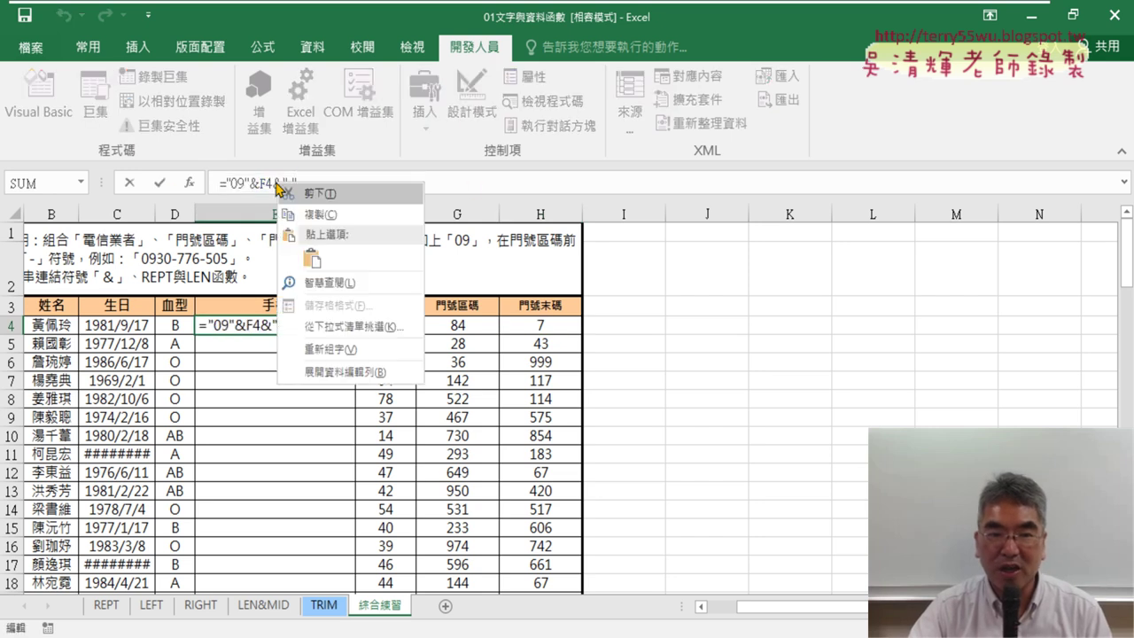
{"action": "left_click", "coordinate": [308, 258]}
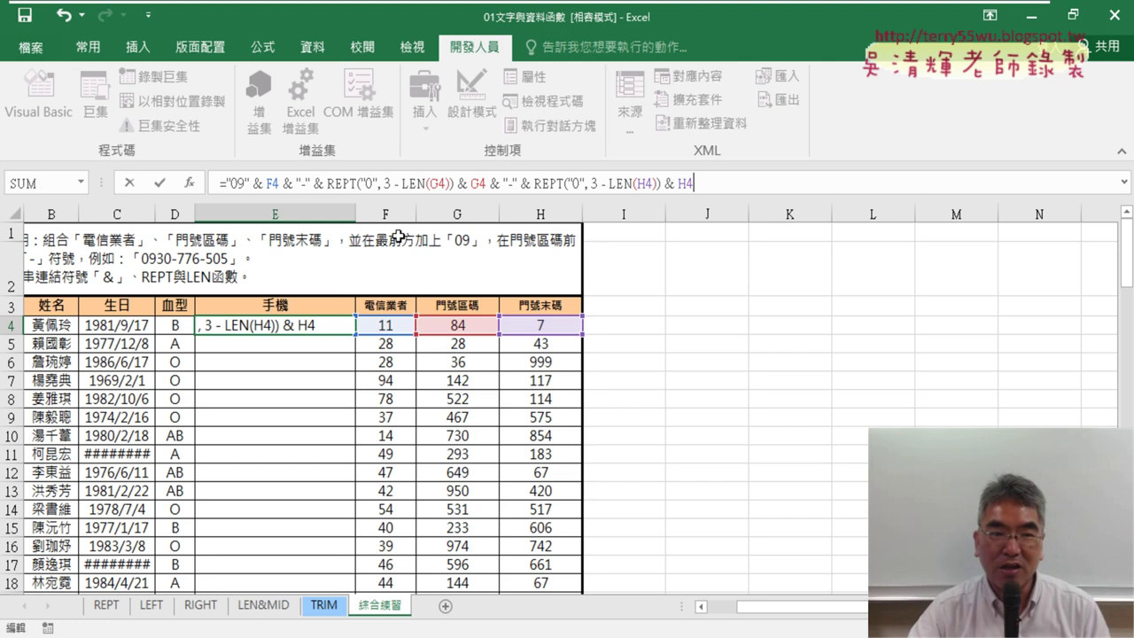
{"action": "left_click", "coordinate": [160, 184]}
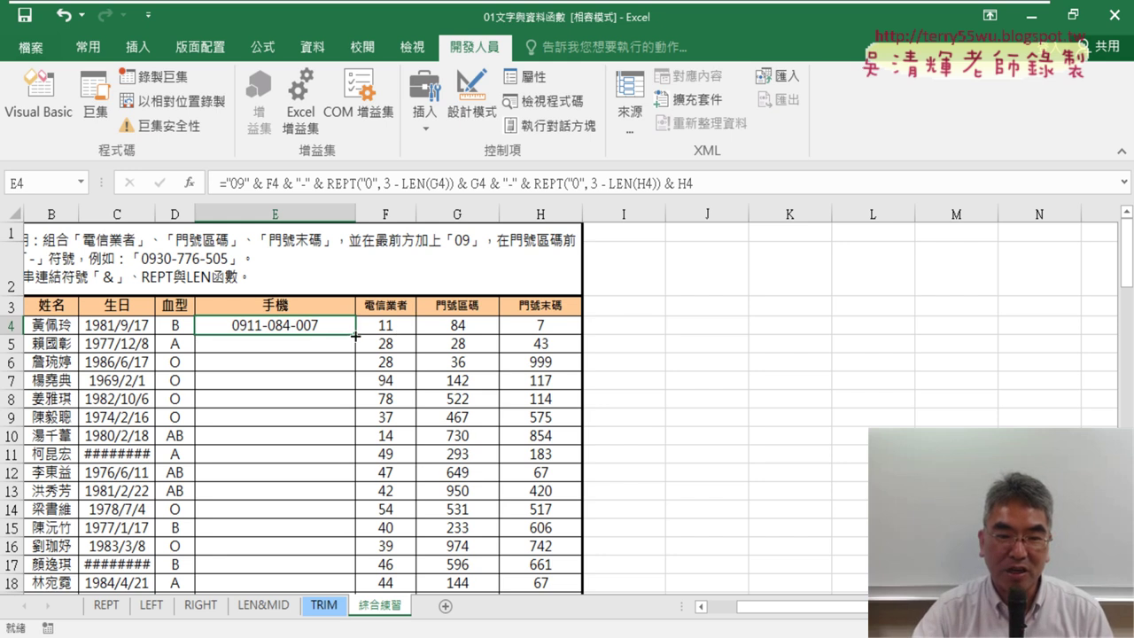
{"action": "double_click", "coordinate": [355, 334]}
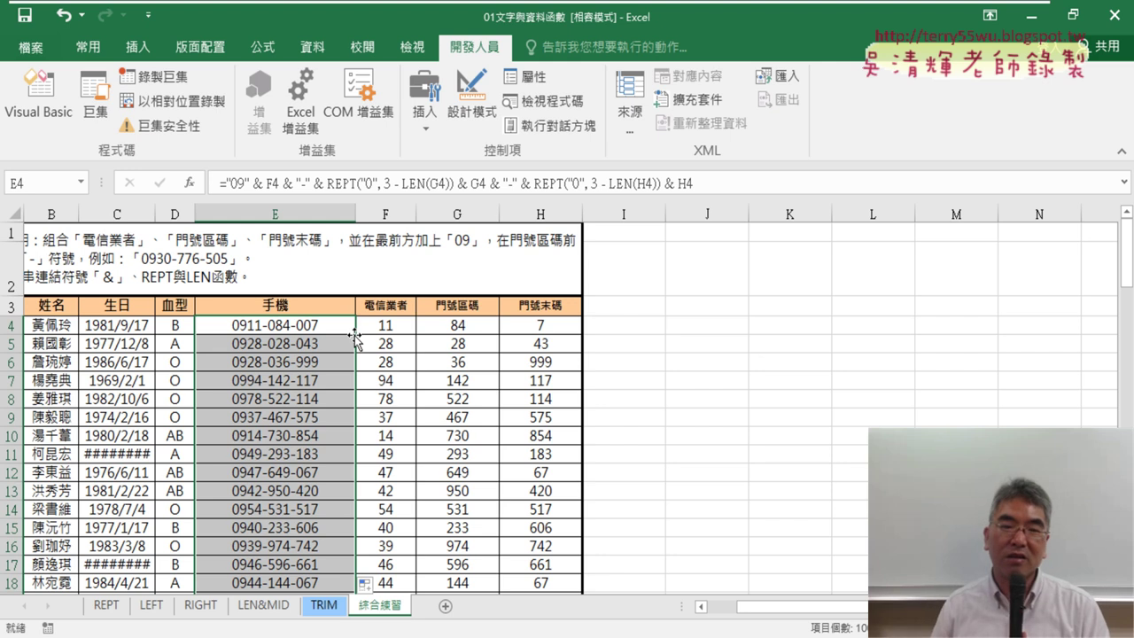
{"action": "scroll", "coordinate": [363, 327], "scroll_direction": "down", "scroll_amount": 2}
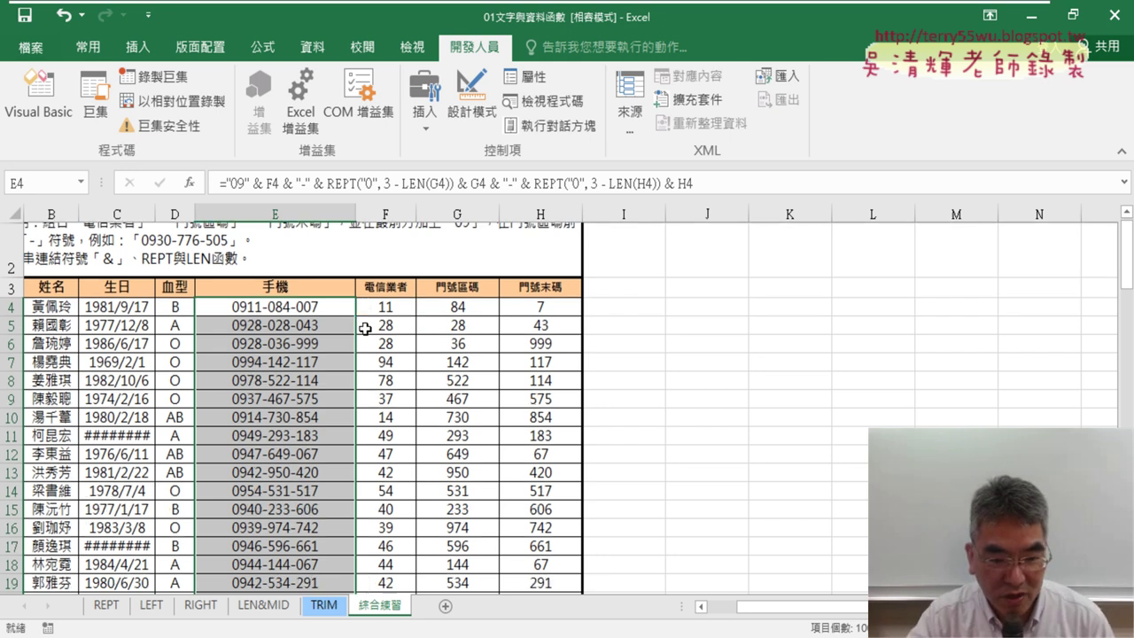
{"action": "scroll", "coordinate": [365, 327], "scroll_direction": "down", "scroll_amount": 2}
{"action": "scroll", "coordinate": [365, 328], "scroll_direction": "down", "scroll_amount": 1}
{"action": "scroll", "coordinate": [364, 328], "scroll_direction": "down", "scroll_amount": 3}
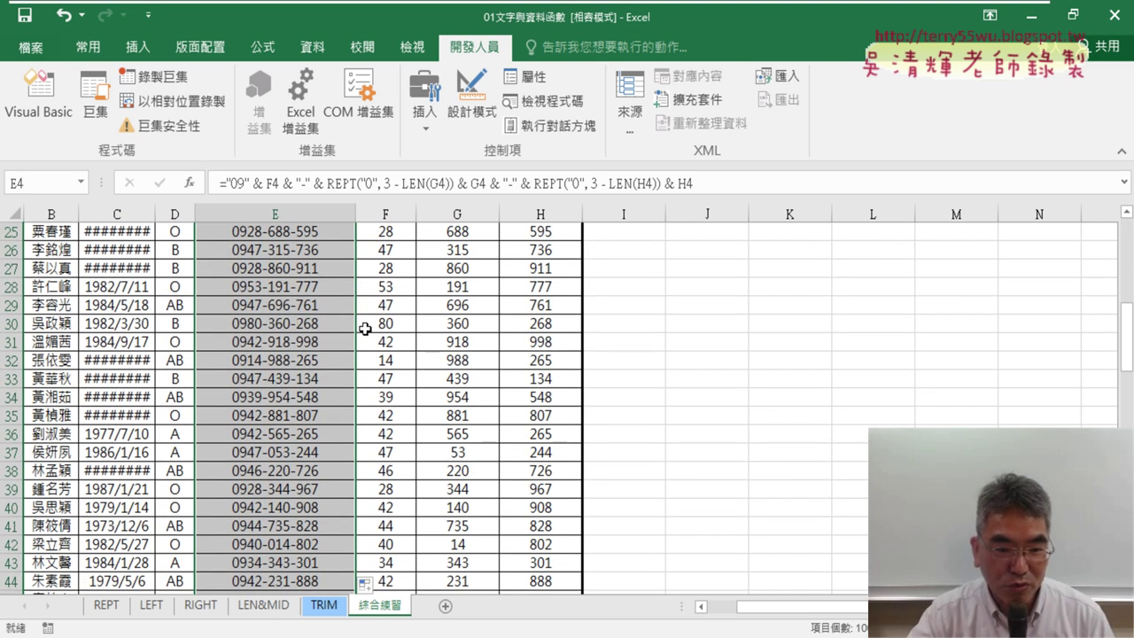
{"action": "scroll", "coordinate": [365, 327], "scroll_direction": "down", "scroll_amount": 5}
{"action": "scroll", "coordinate": [364, 327], "scroll_direction": "down", "scroll_amount": 4}
{"action": "scroll", "coordinate": [365, 327], "scroll_direction": "down", "scroll_amount": 7}
{"action": "scroll", "coordinate": [365, 327], "scroll_direction": "up", "scroll_amount": 5}
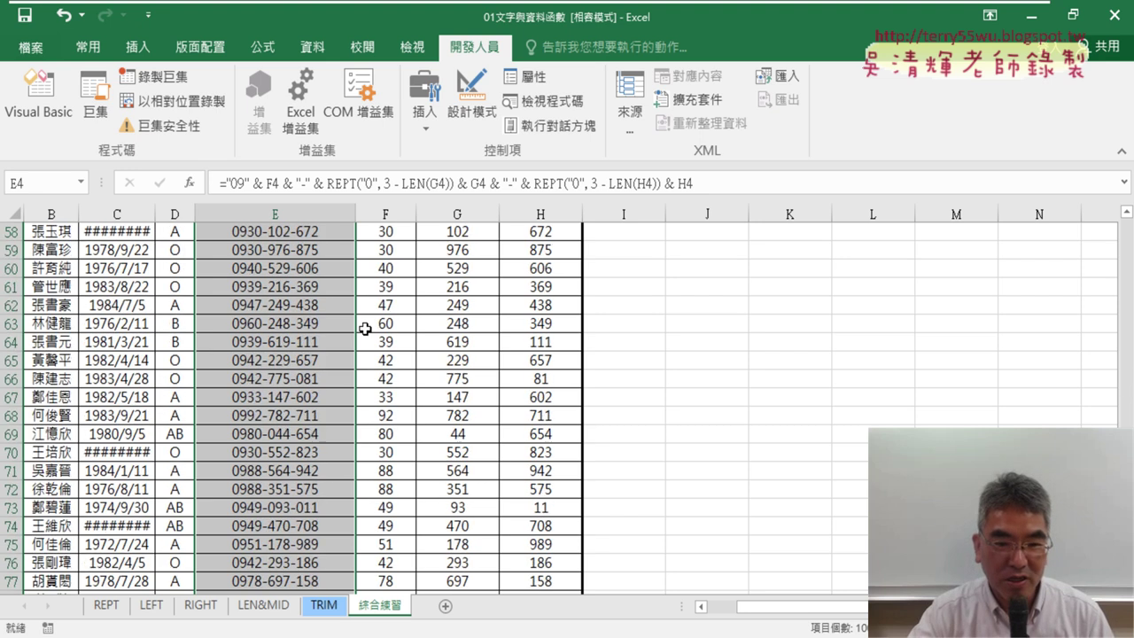
{"action": "scroll", "coordinate": [365, 328], "scroll_direction": "up", "scroll_amount": 12}
{"action": "scroll", "coordinate": [365, 328], "scroll_direction": "up", "scroll_amount": 7}
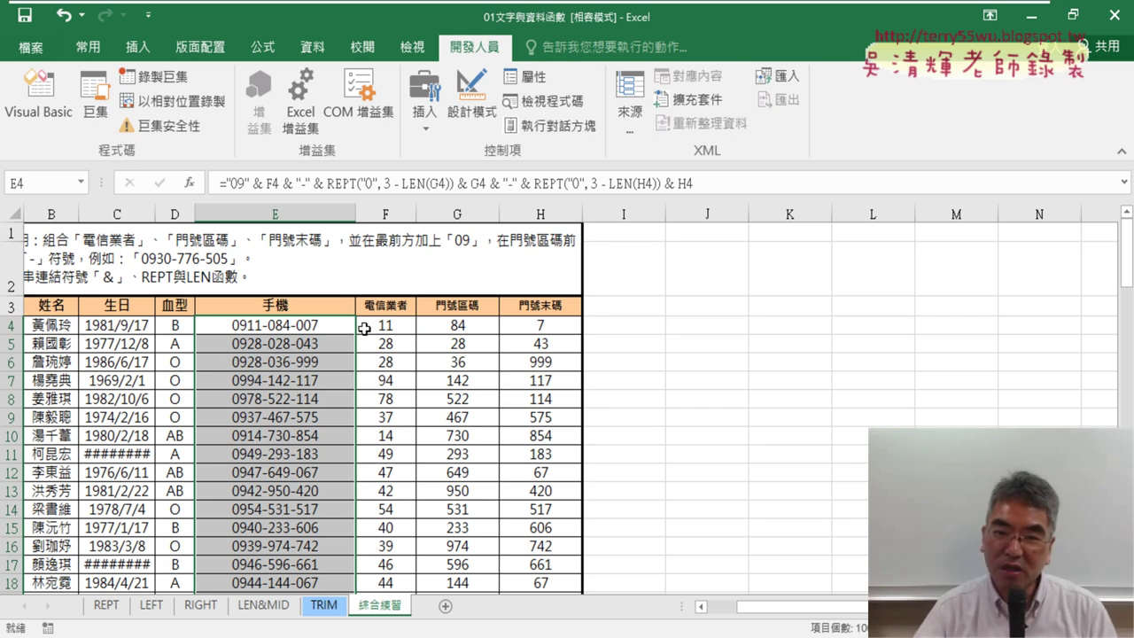
{"action": "key", "text": "alt+Tab"}
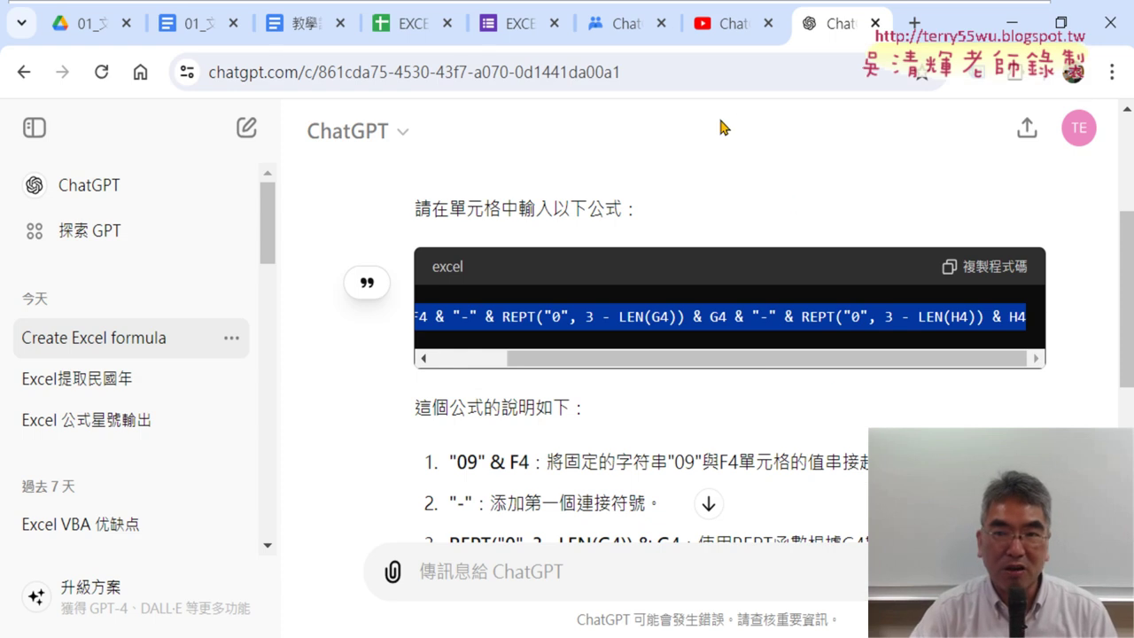
{"action": "left_click", "coordinate": [203, 31]}
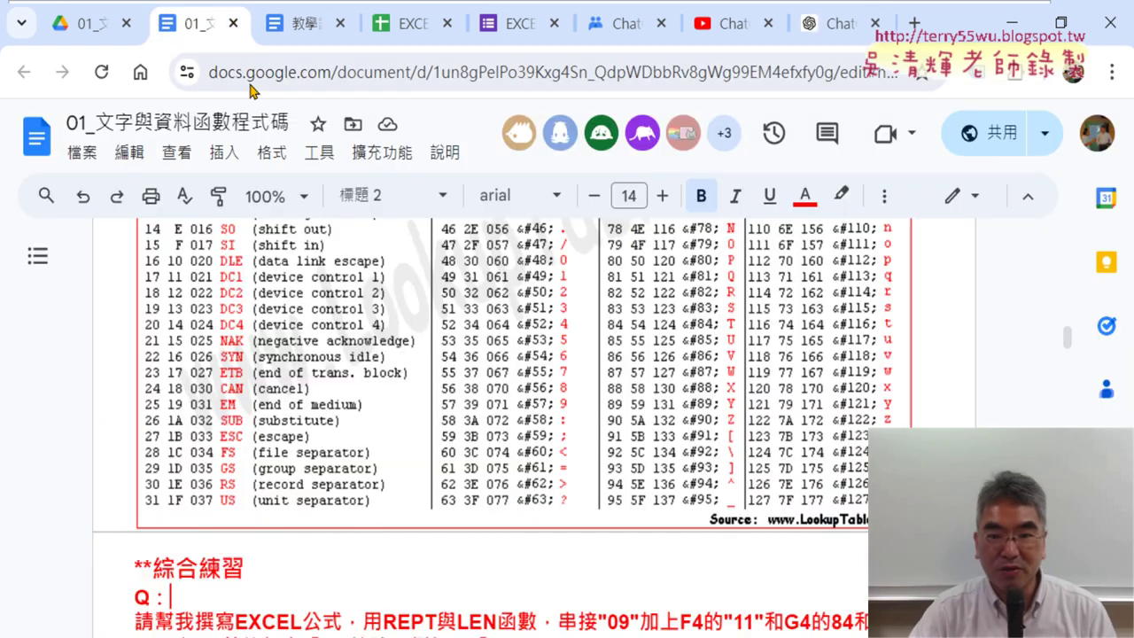
{"action": "scroll", "coordinate": [973, 360], "scroll_direction": "down", "scroll_amount": 3}
{"action": "scroll", "coordinate": [973, 361], "scroll_direction": "down", "scroll_amount": 1}
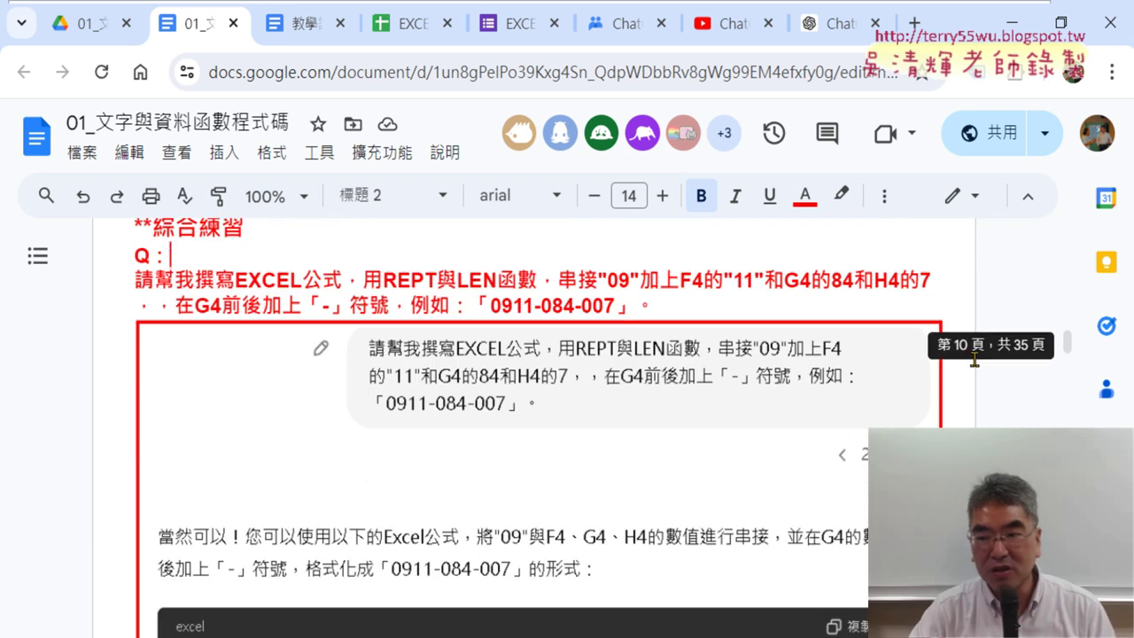